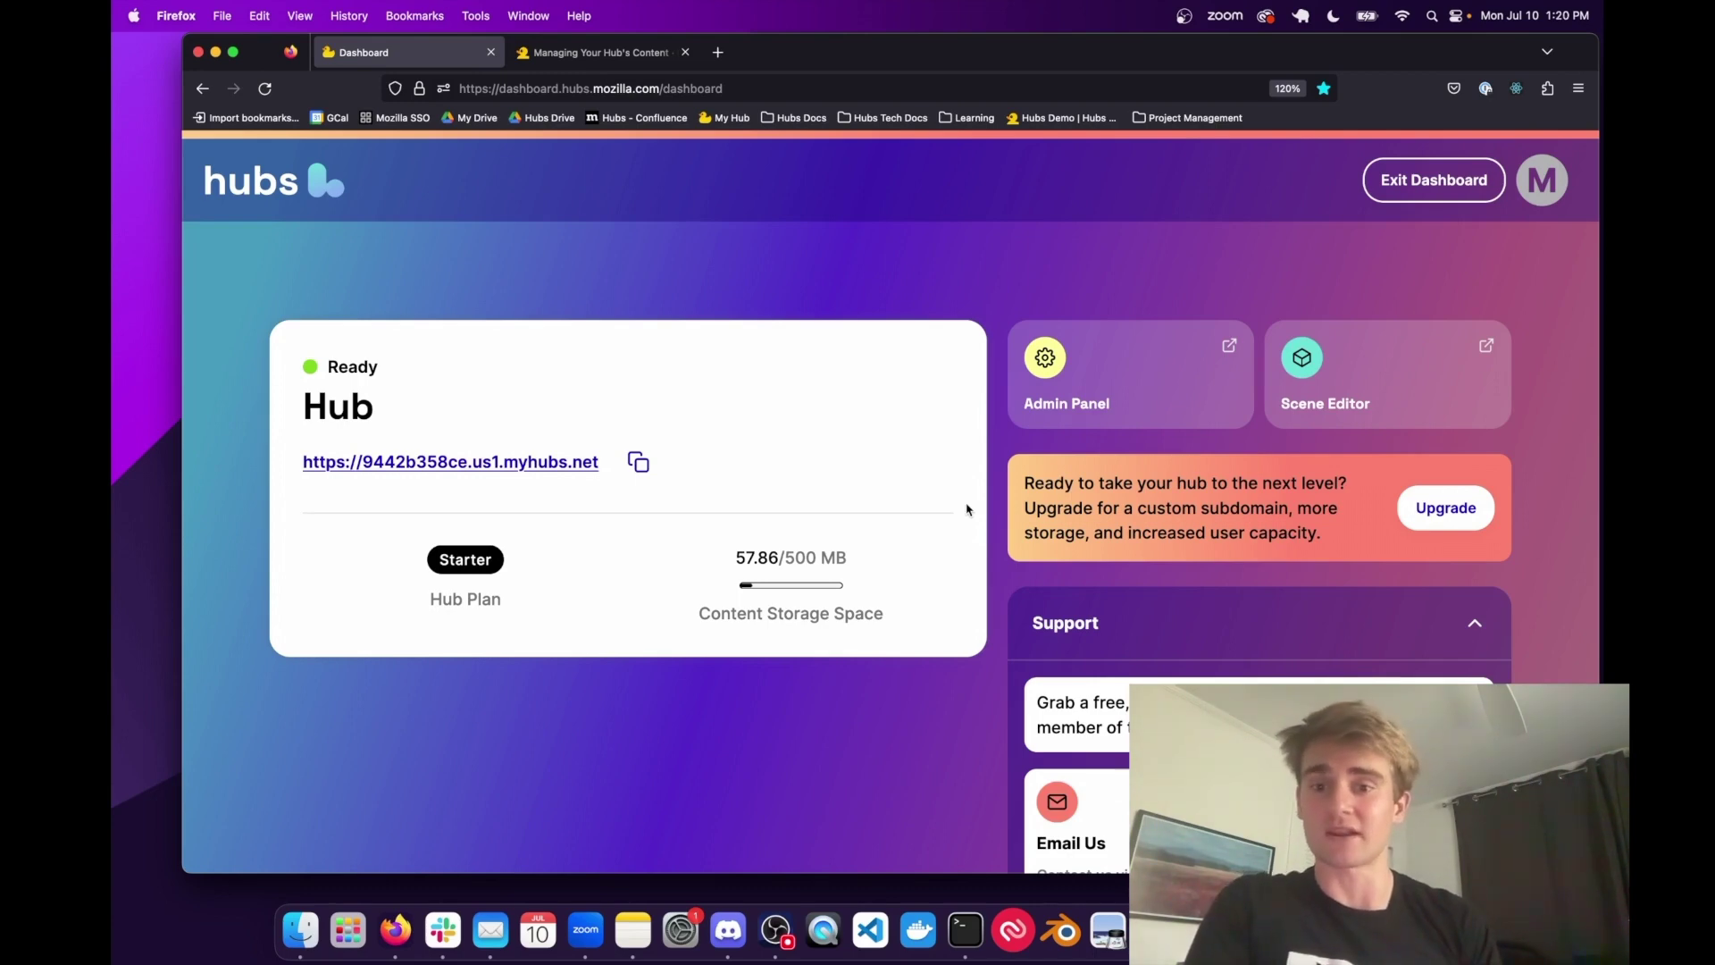
Step: Review the hub's plan and storage usage on the dashboard and consult the Managing Content Storage documentation
{"action": "scroll", "coordinate": [924, 358], "scroll_direction": "down", "scroll_amount": 3}
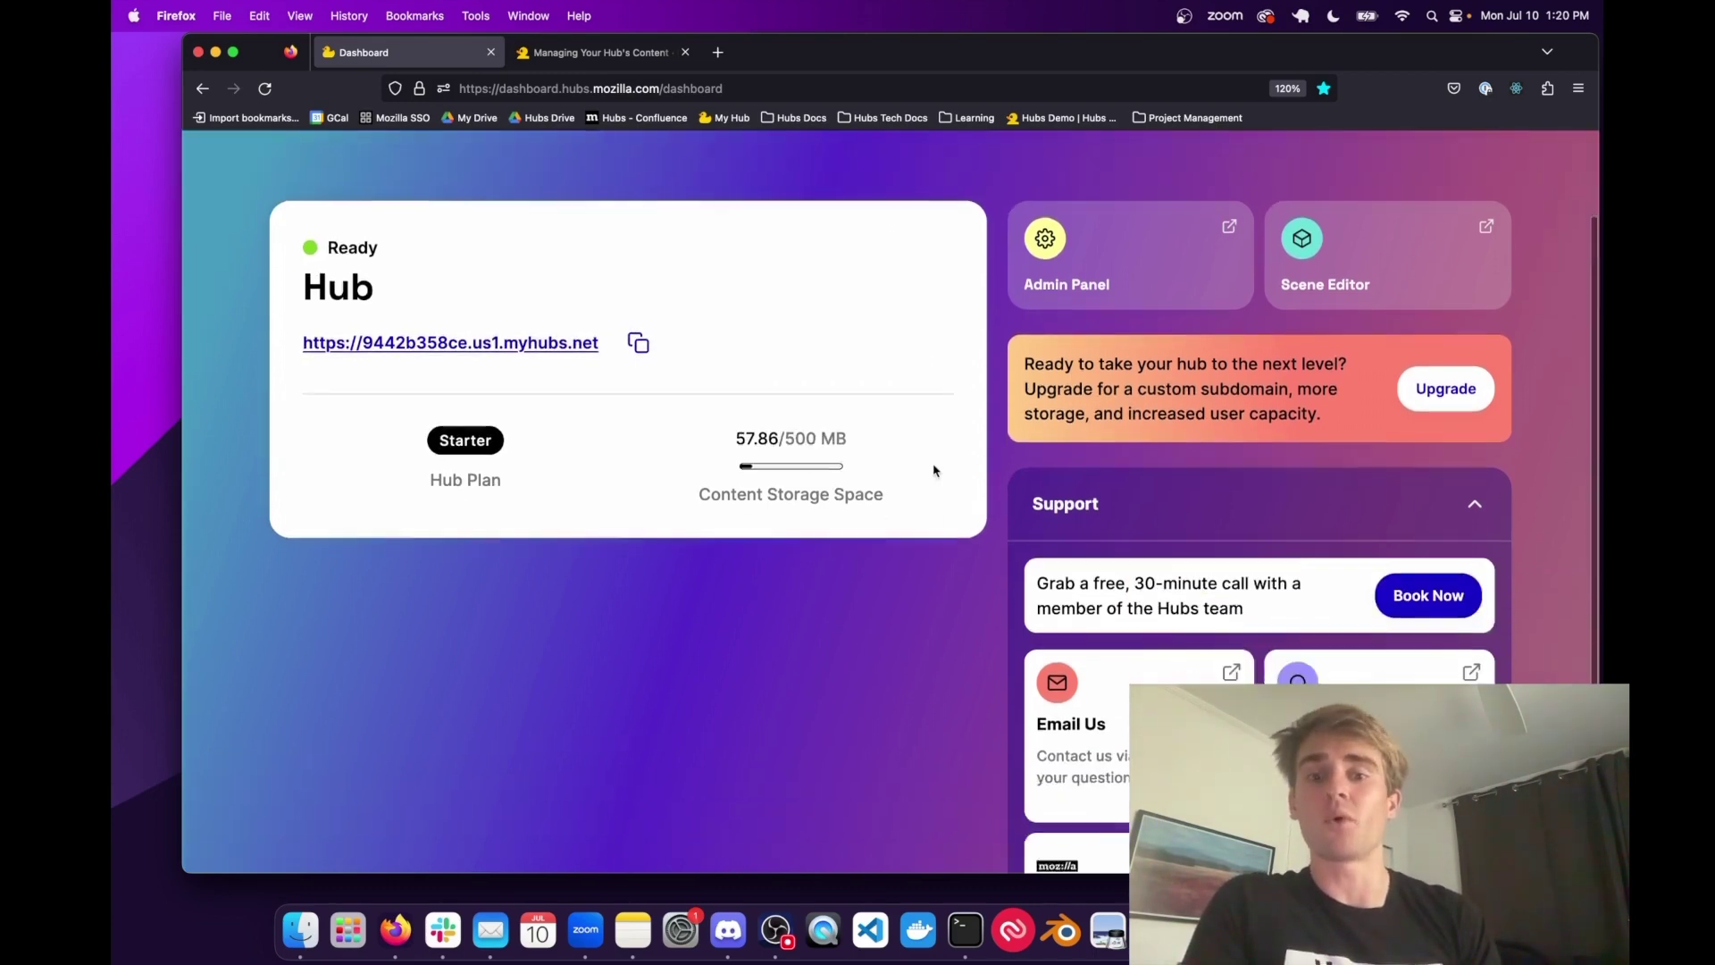
{"action": "scroll", "coordinate": [897, 438], "scroll_direction": "up", "scroll_amount": 3}
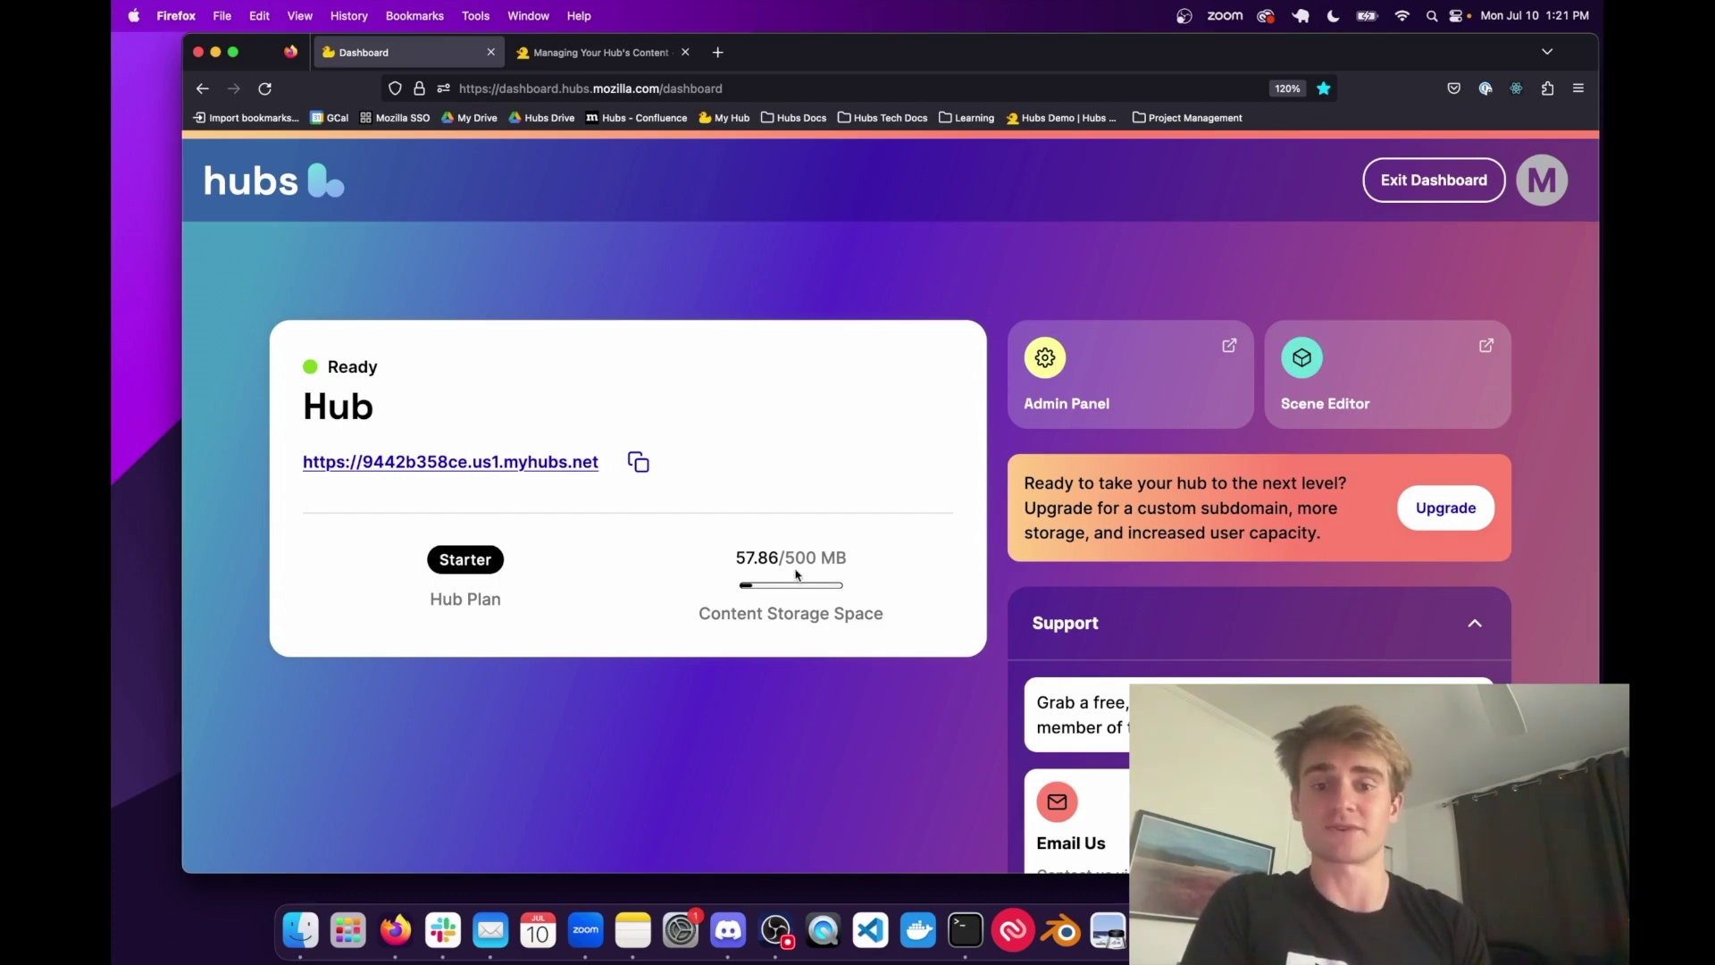
{"action": "left_click", "coordinate": [637, 64]}
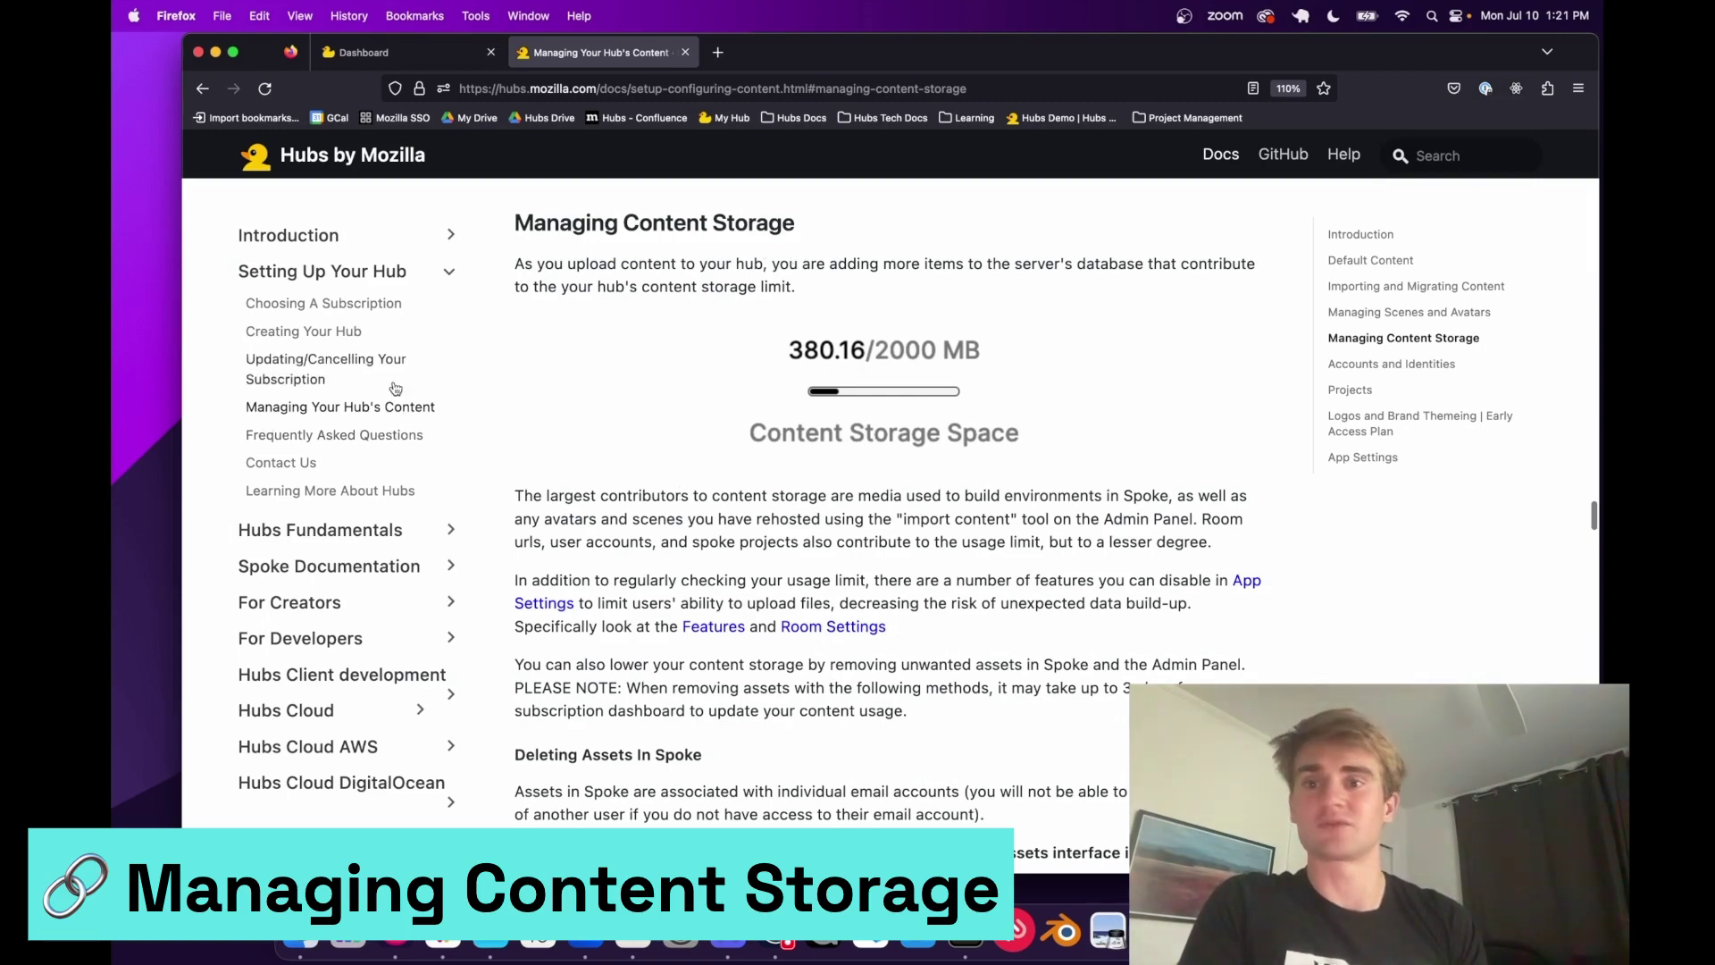
{"action": "left_click", "coordinate": [402, 52]}
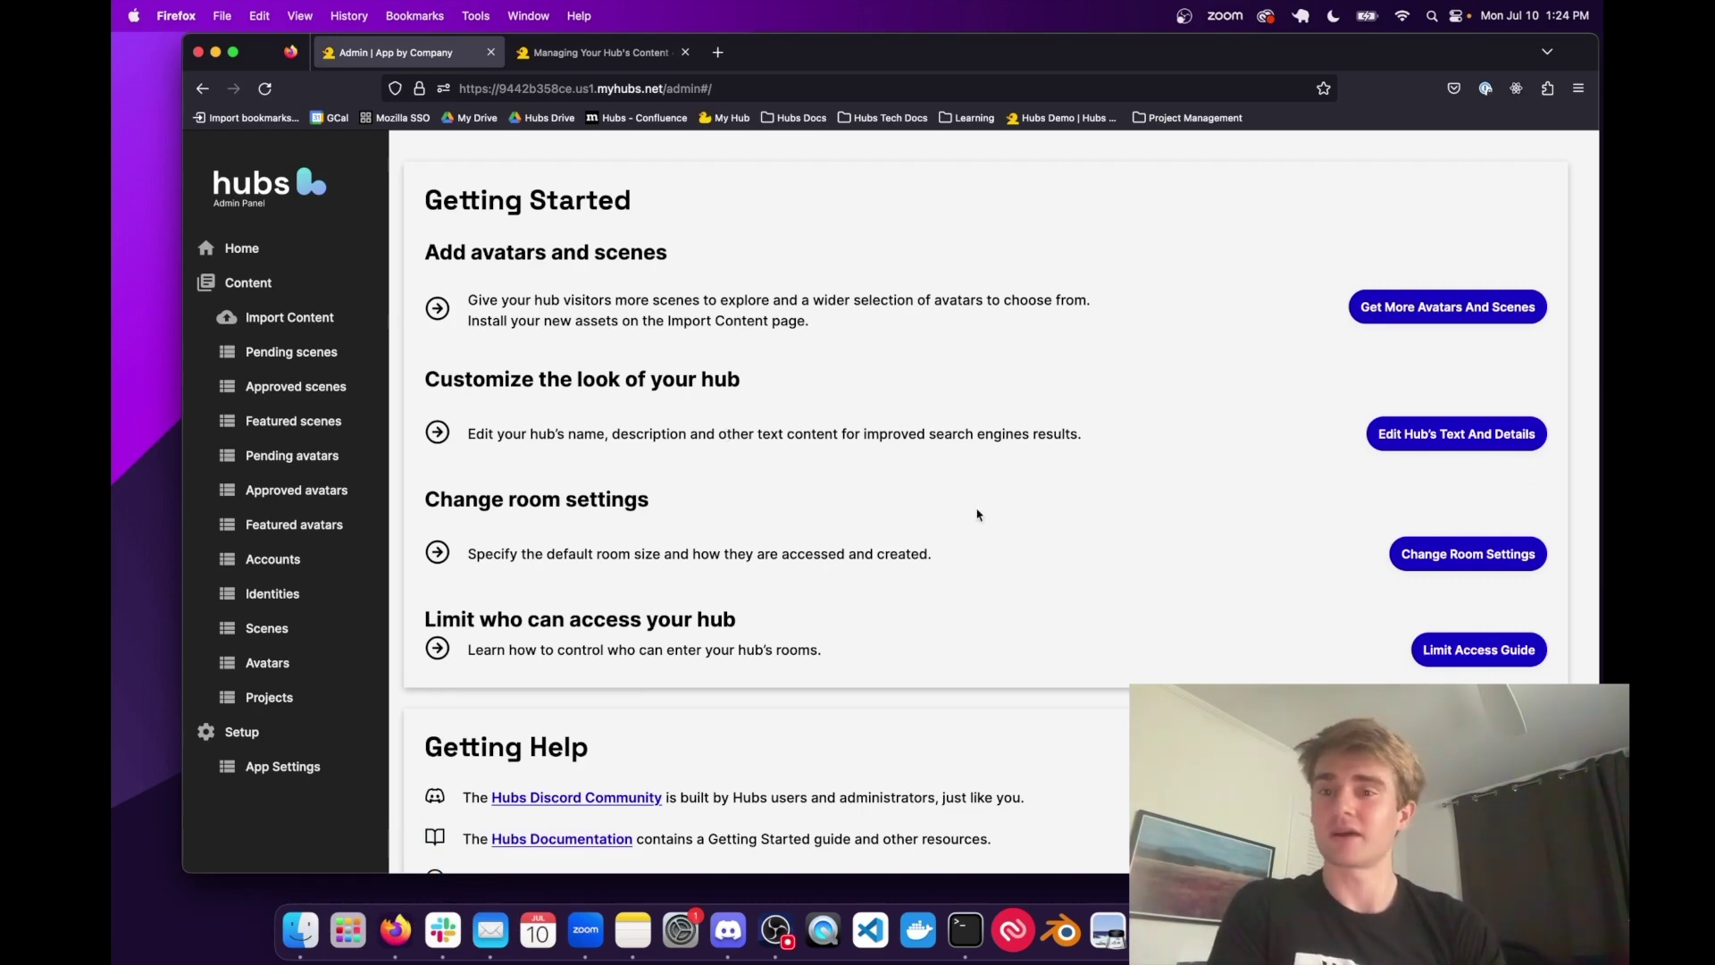
{"action": "left_click", "coordinate": [614, 56]}
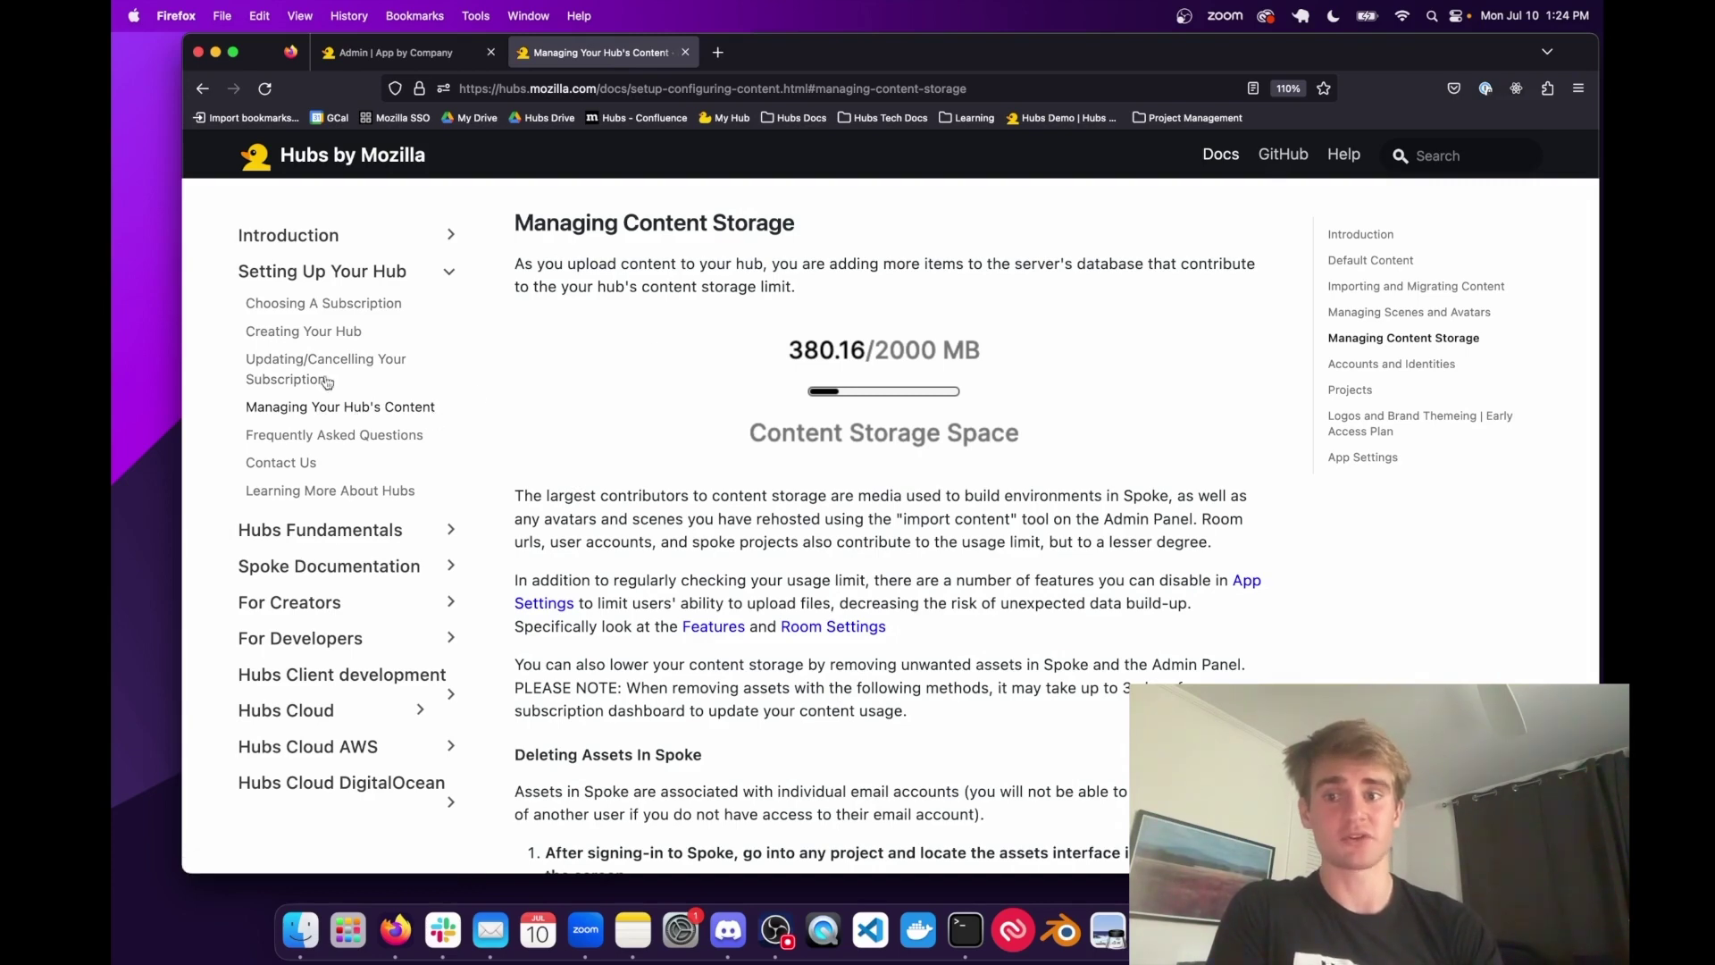
Step: View the hub's Scenes list and Avatars list in the admin panel
{"action": "left_click", "coordinate": [389, 53]}
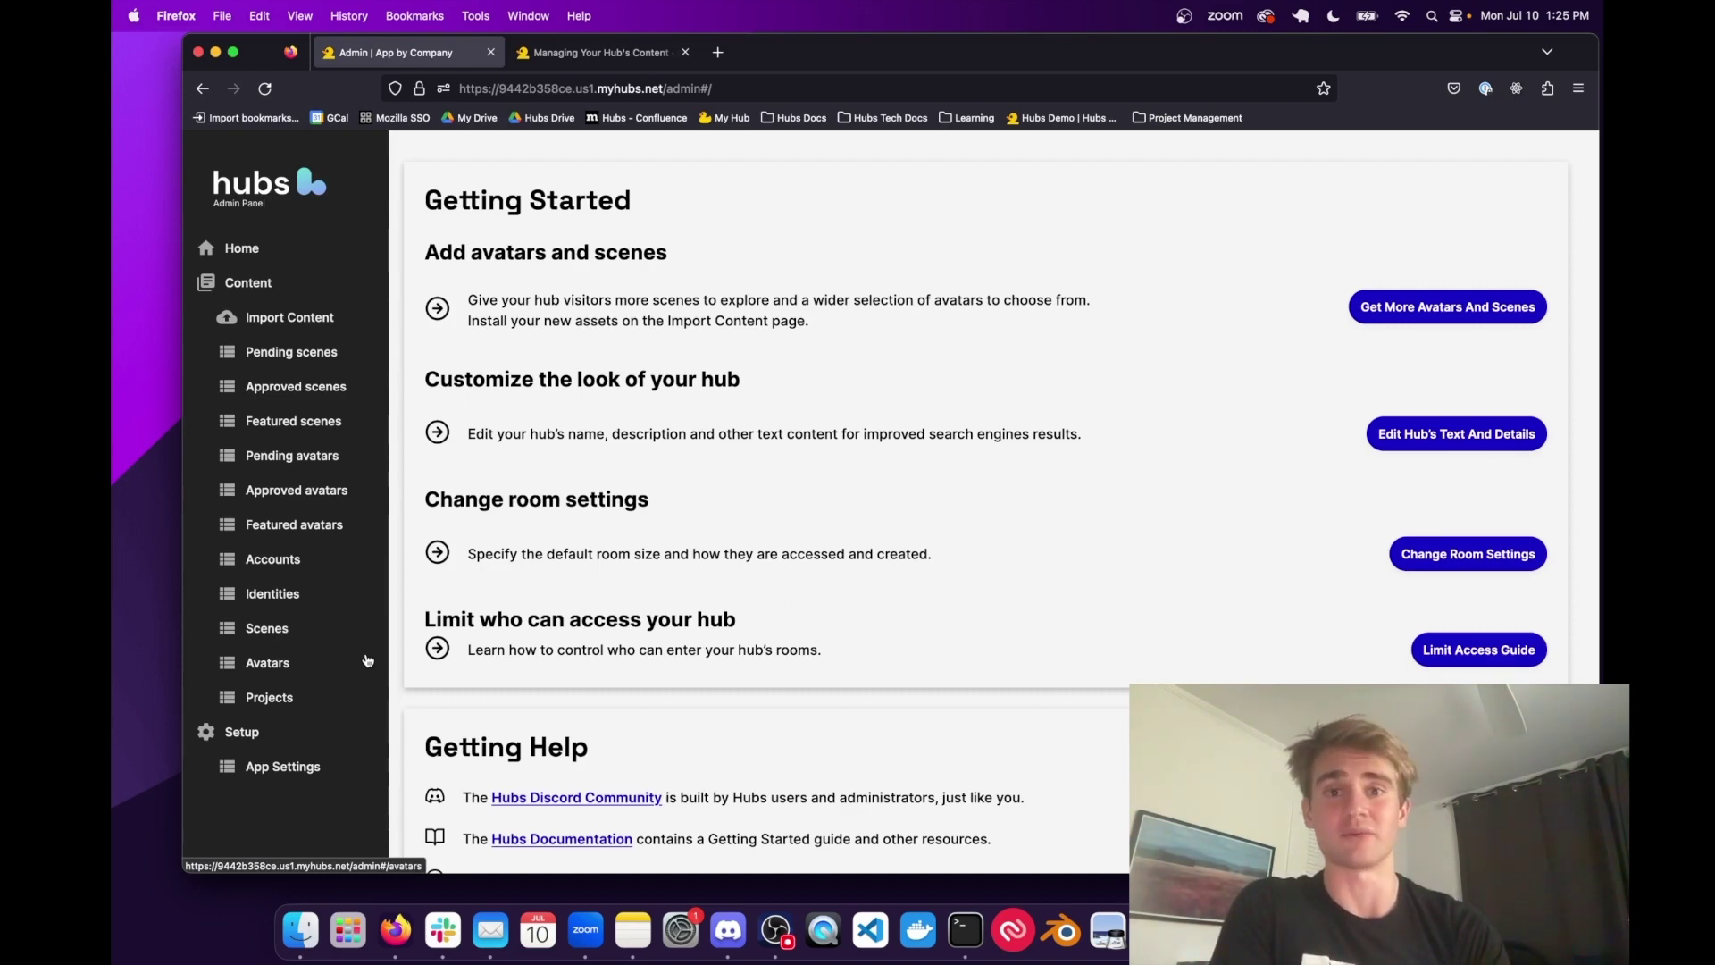
{"action": "left_click", "coordinate": [265, 632]}
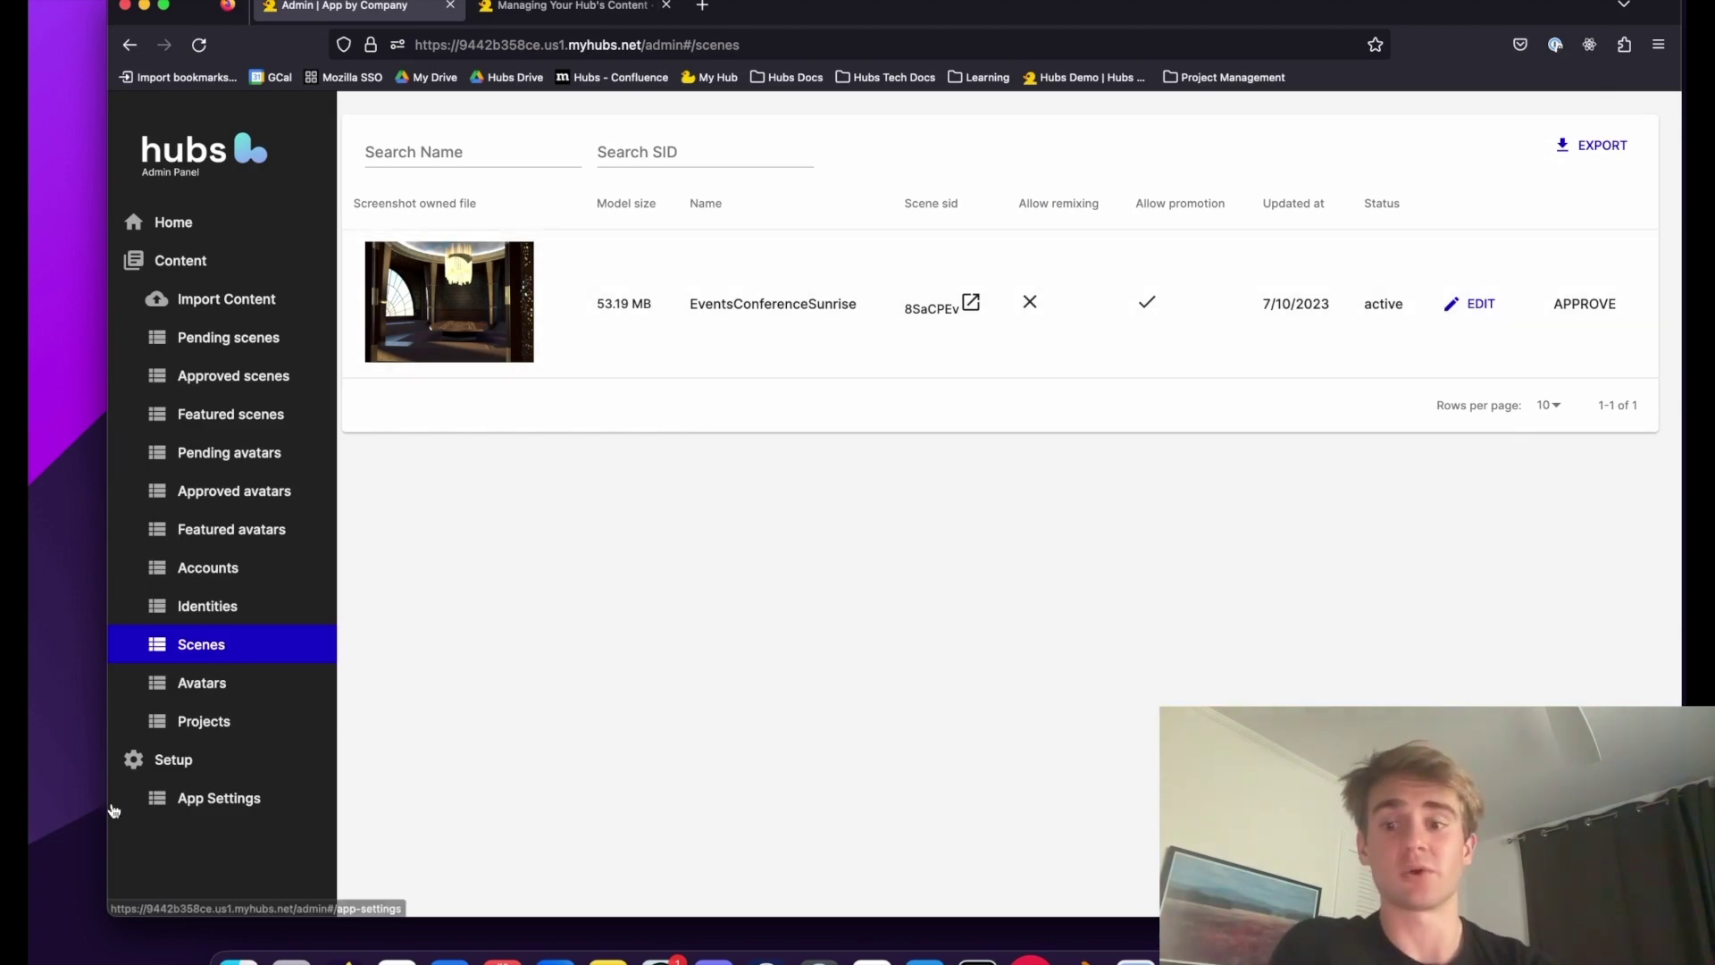
{"action": "left_click", "coordinate": [212, 690]}
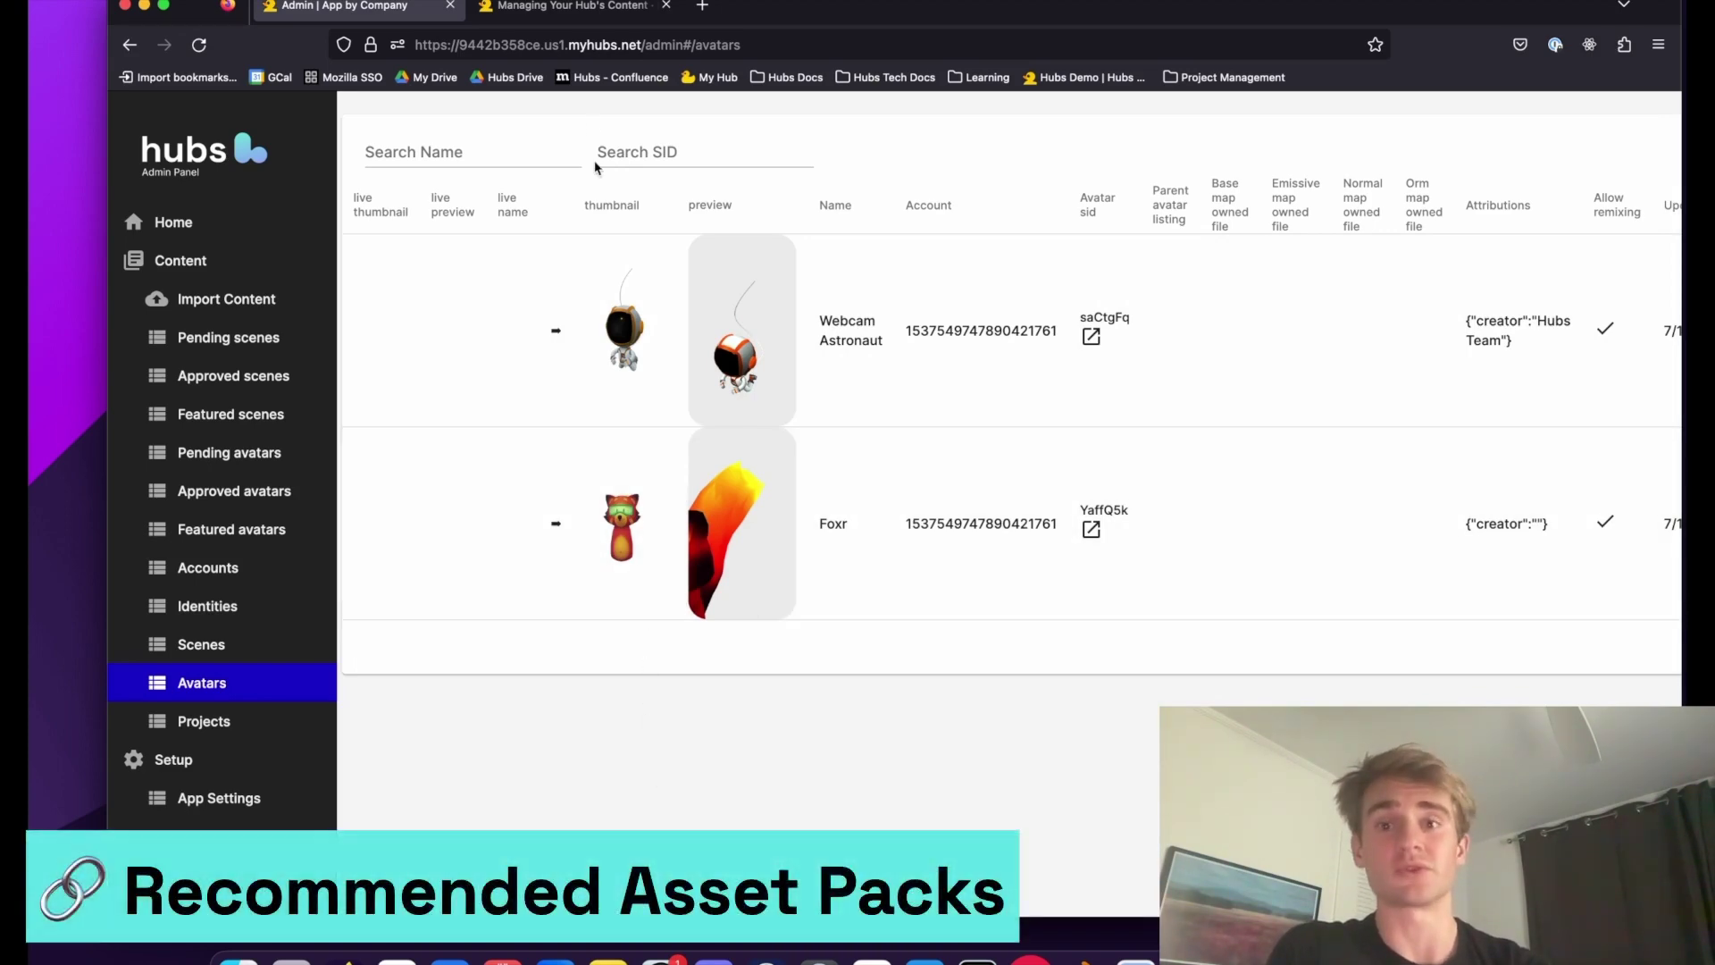
Step: Find the Import Content section in the hub content documentation and open its asset pack suggestions
{"action": "left_click", "coordinate": [564, 7]}
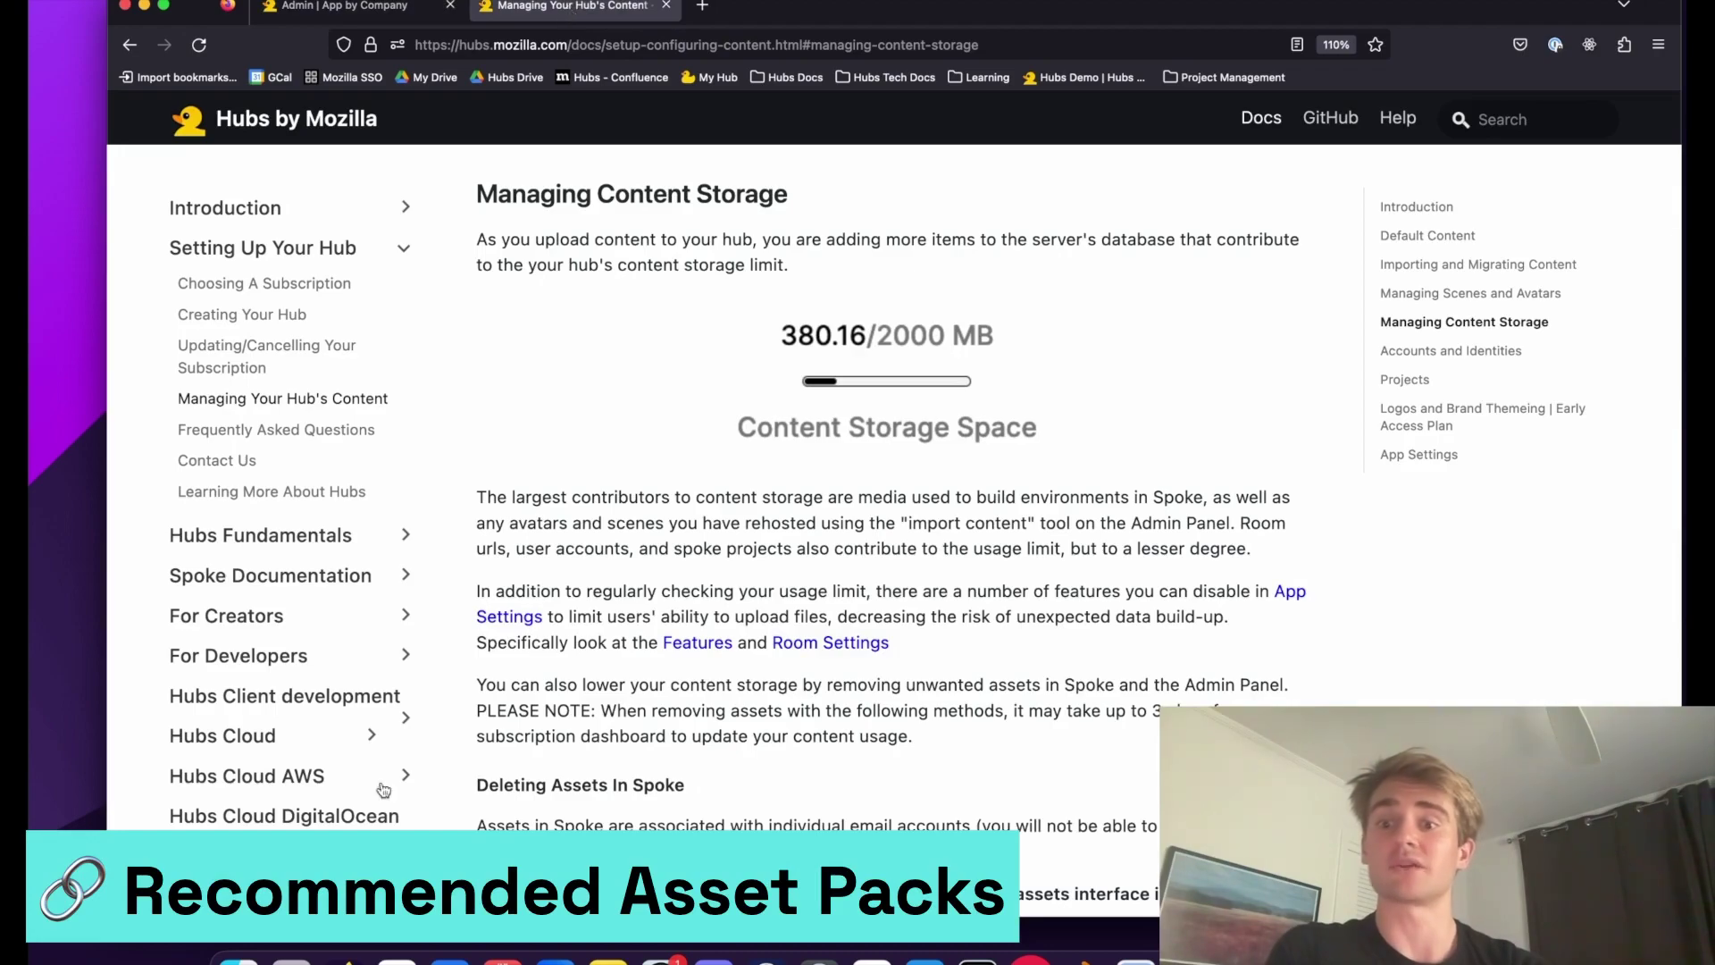
{"action": "scroll", "coordinate": [555, 697], "scroll_direction": "down", "scroll_amount": 2}
{"action": "scroll", "coordinate": [555, 697], "scroll_direction": "up", "scroll_amount": 10}
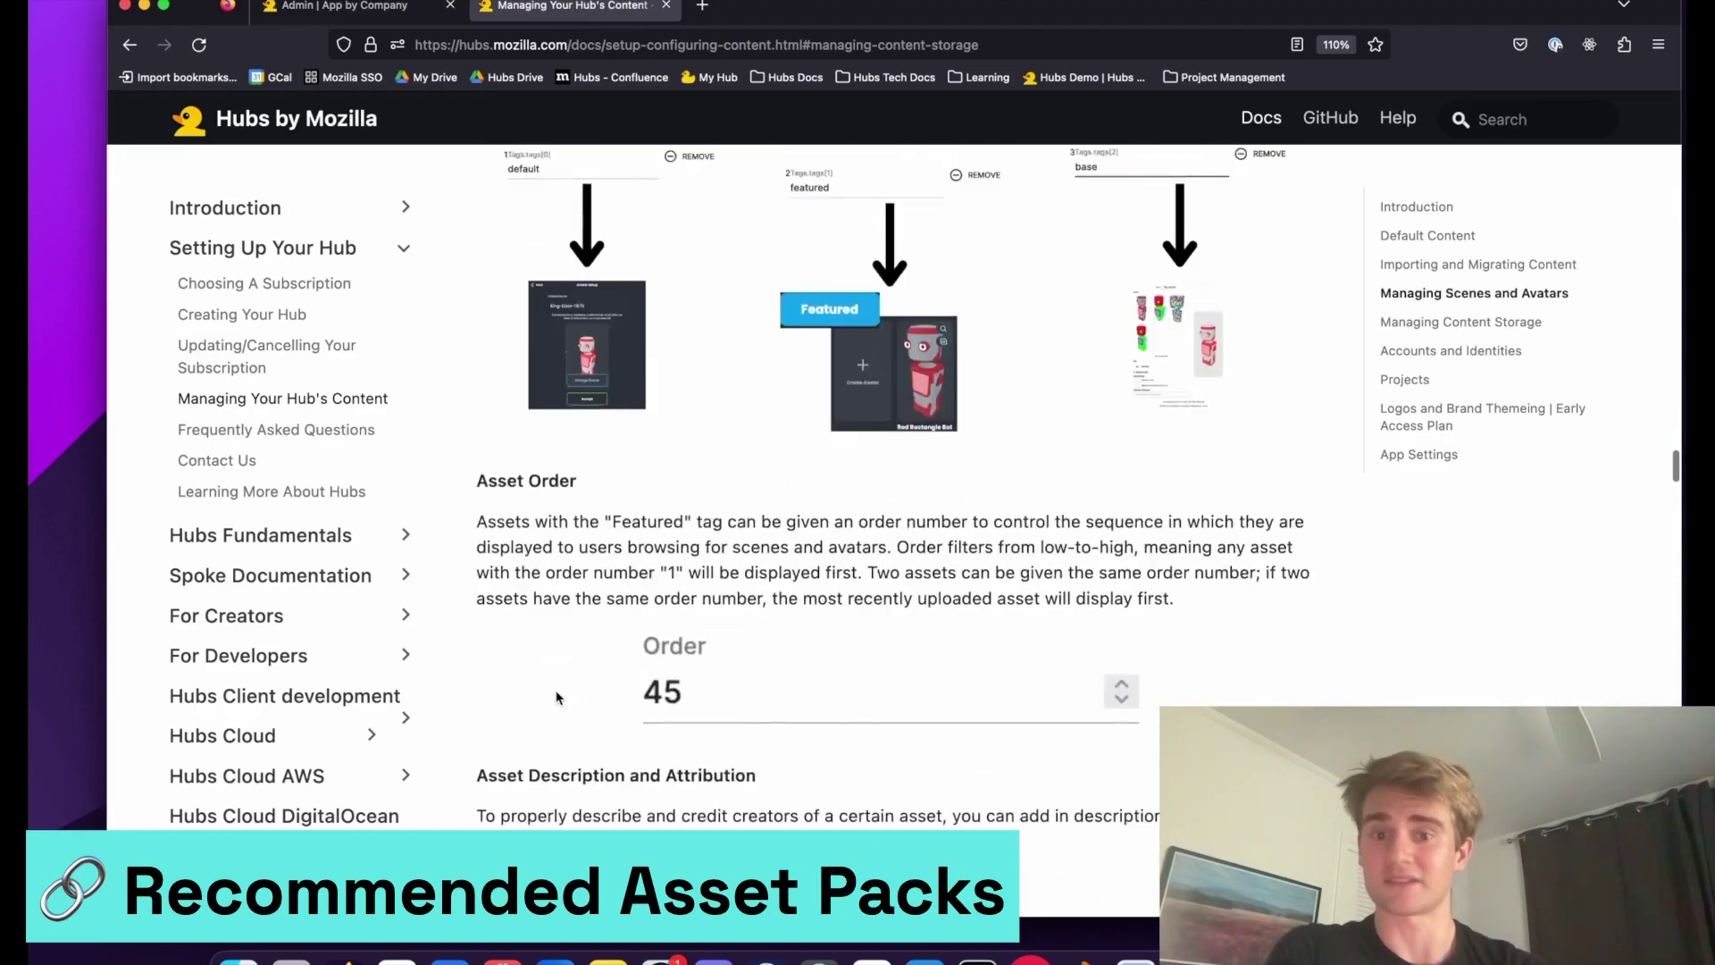
{"action": "scroll", "coordinate": [556, 696], "scroll_direction": "up", "scroll_amount": 12}
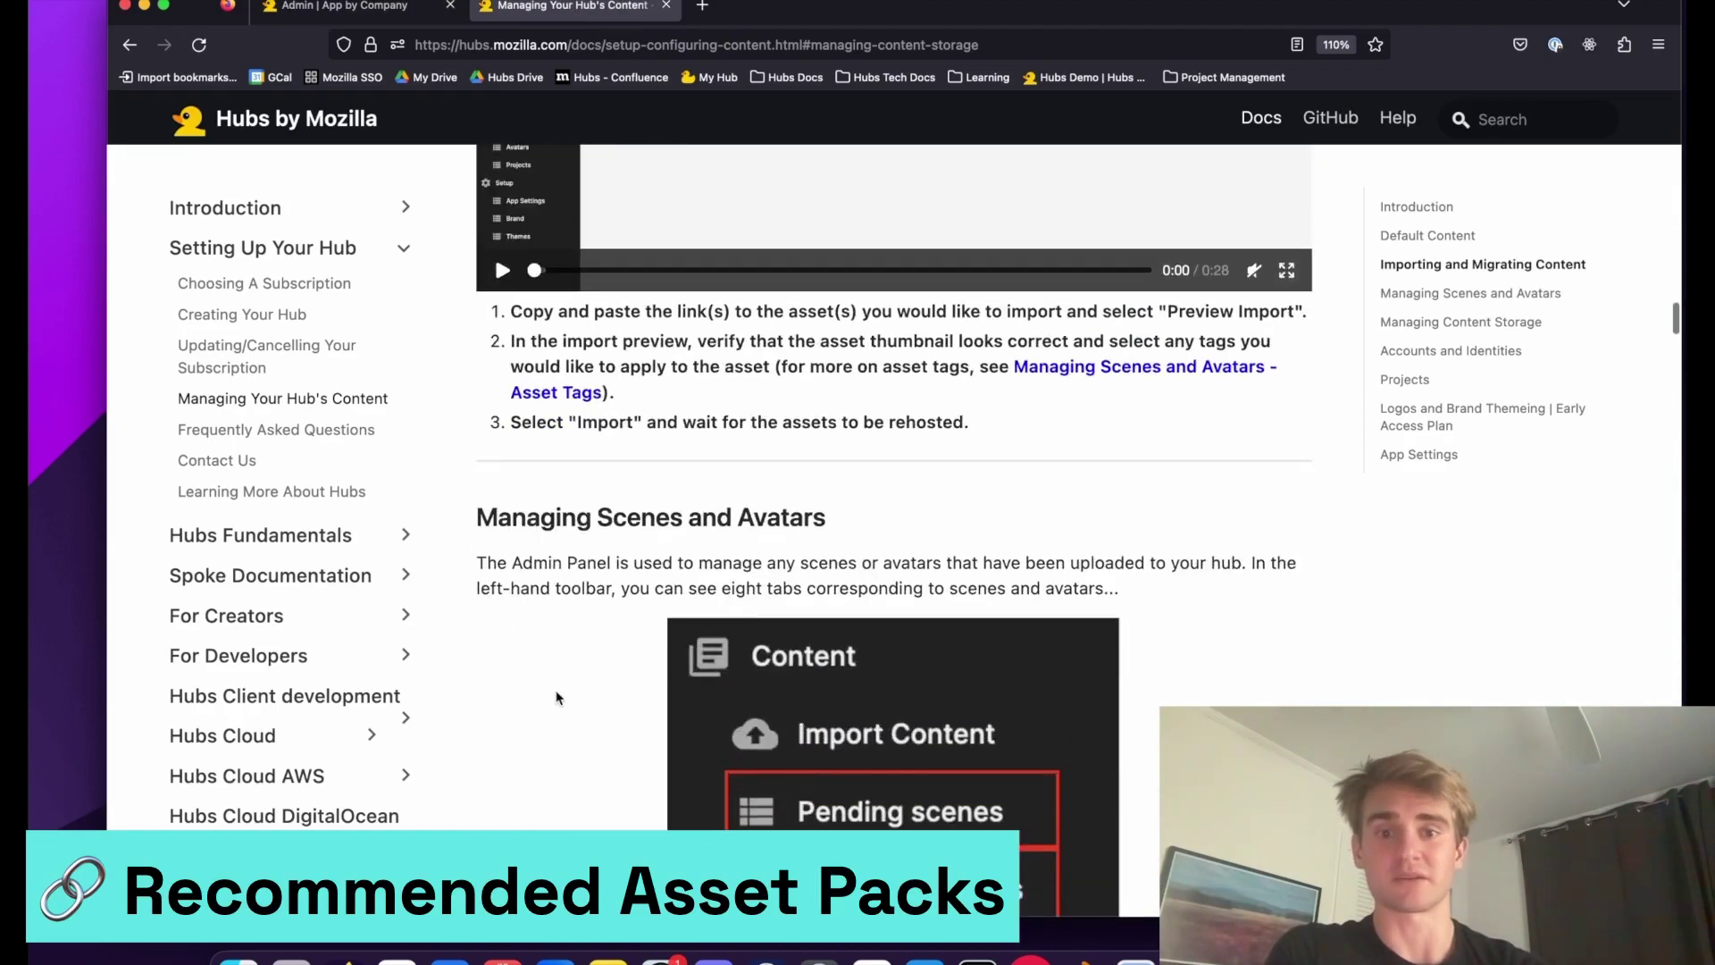
{"action": "scroll", "coordinate": [555, 697], "scroll_direction": "up", "scroll_amount": 8}
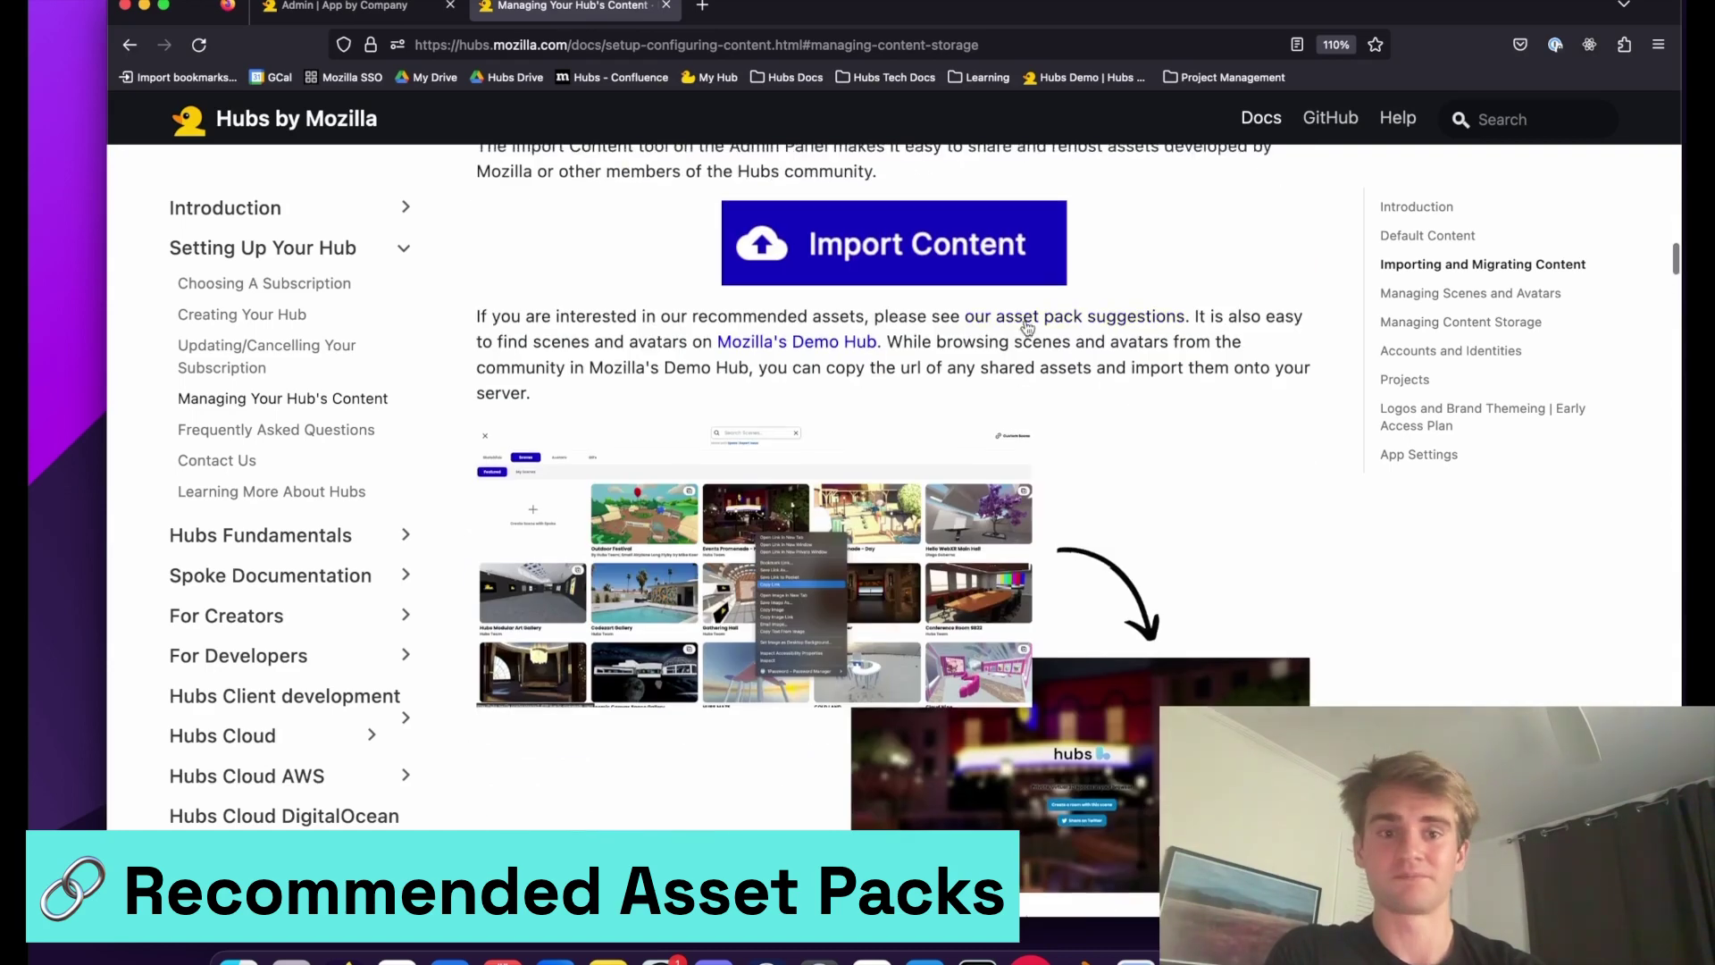
{"action": "left_click", "coordinate": [1025, 320]}
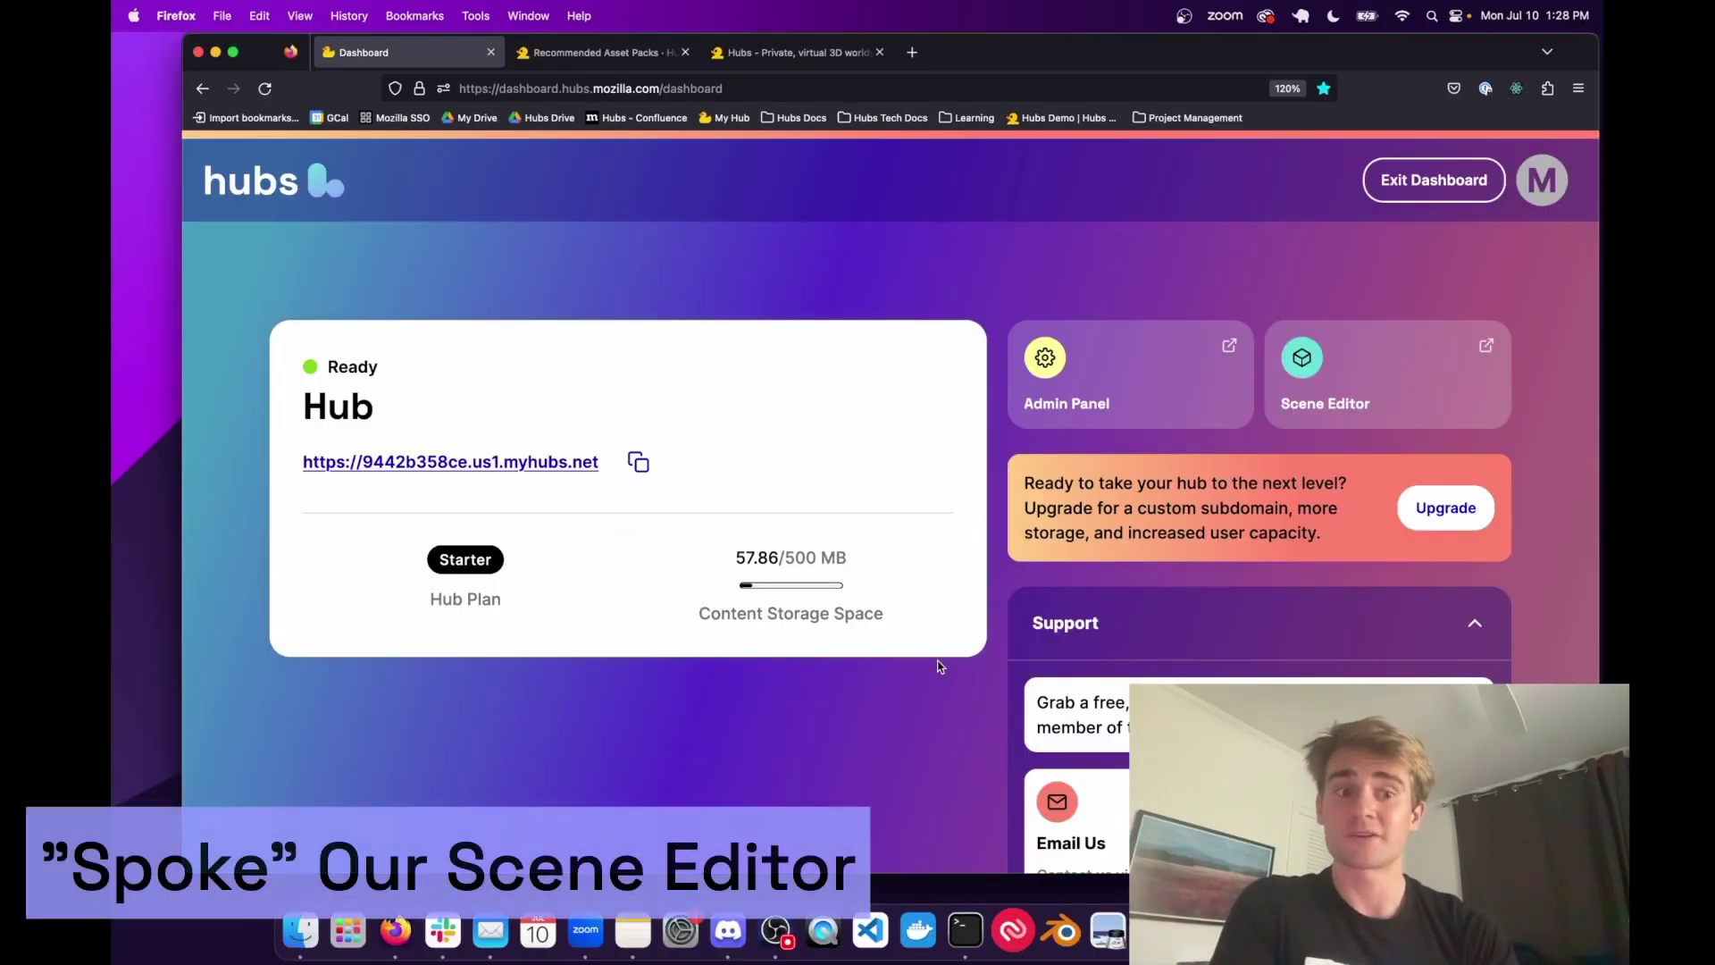
Step: Open the Scene Editor from the dashboard to view its projects, and bring up the gallery customization article
{"action": "left_click", "coordinate": [1358, 395]}
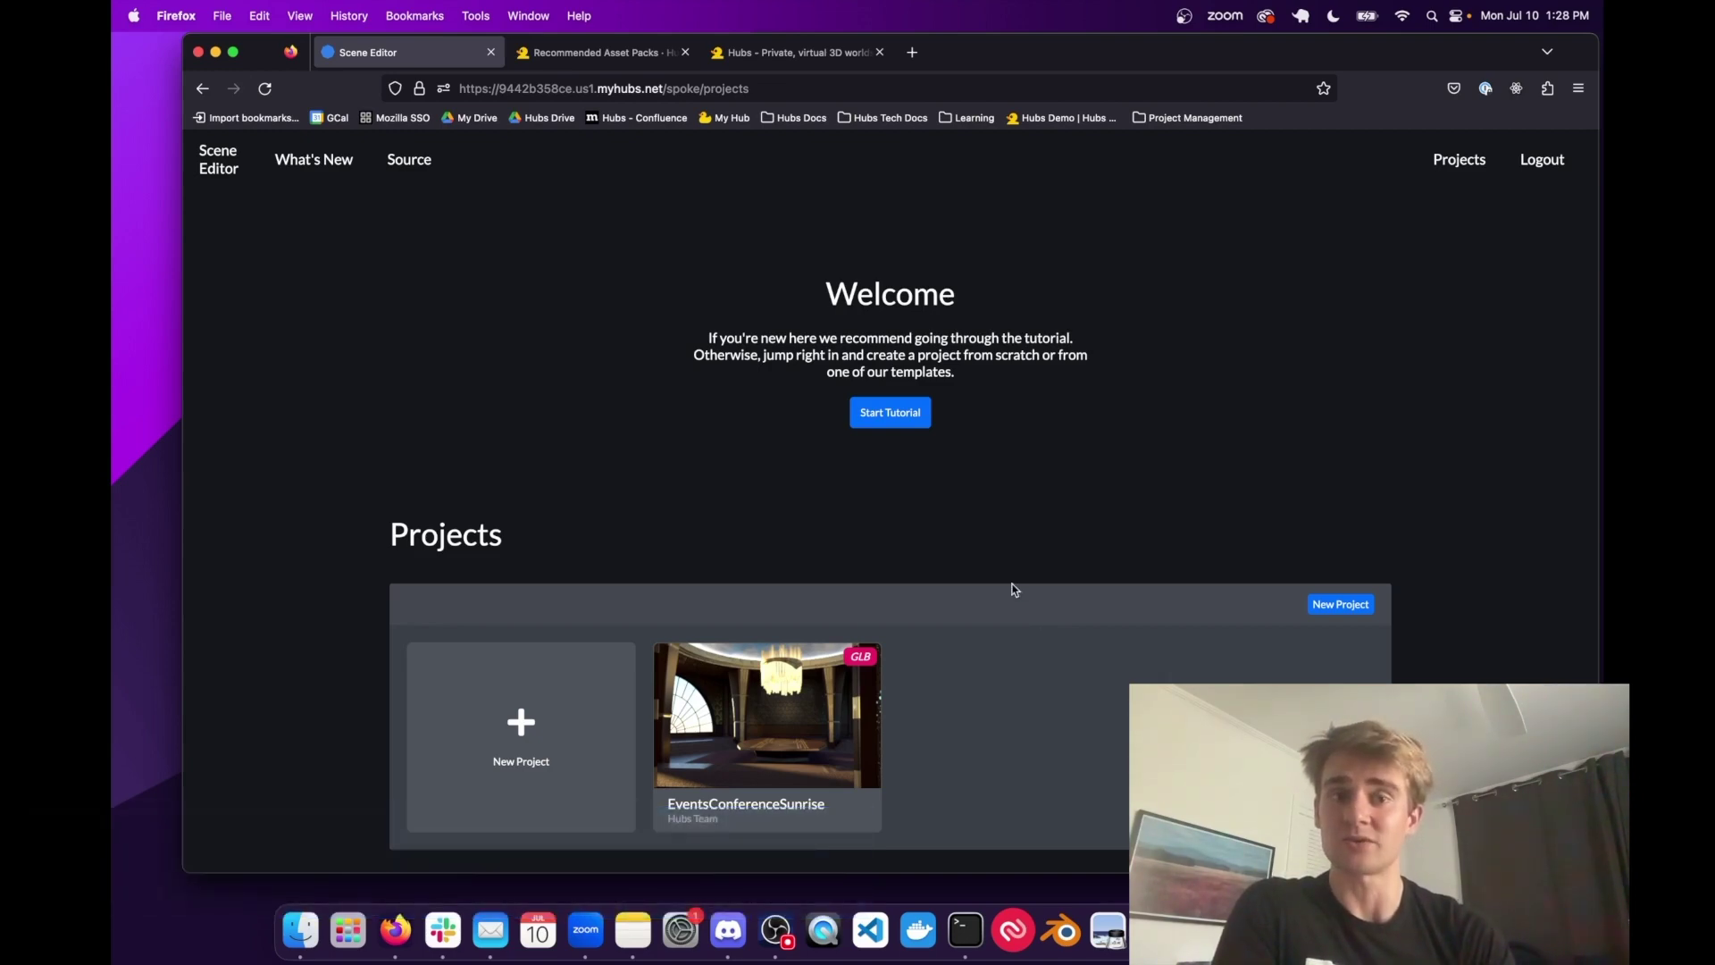
{"action": "scroll", "coordinate": [941, 768], "scroll_direction": "down", "scroll_amount": 2}
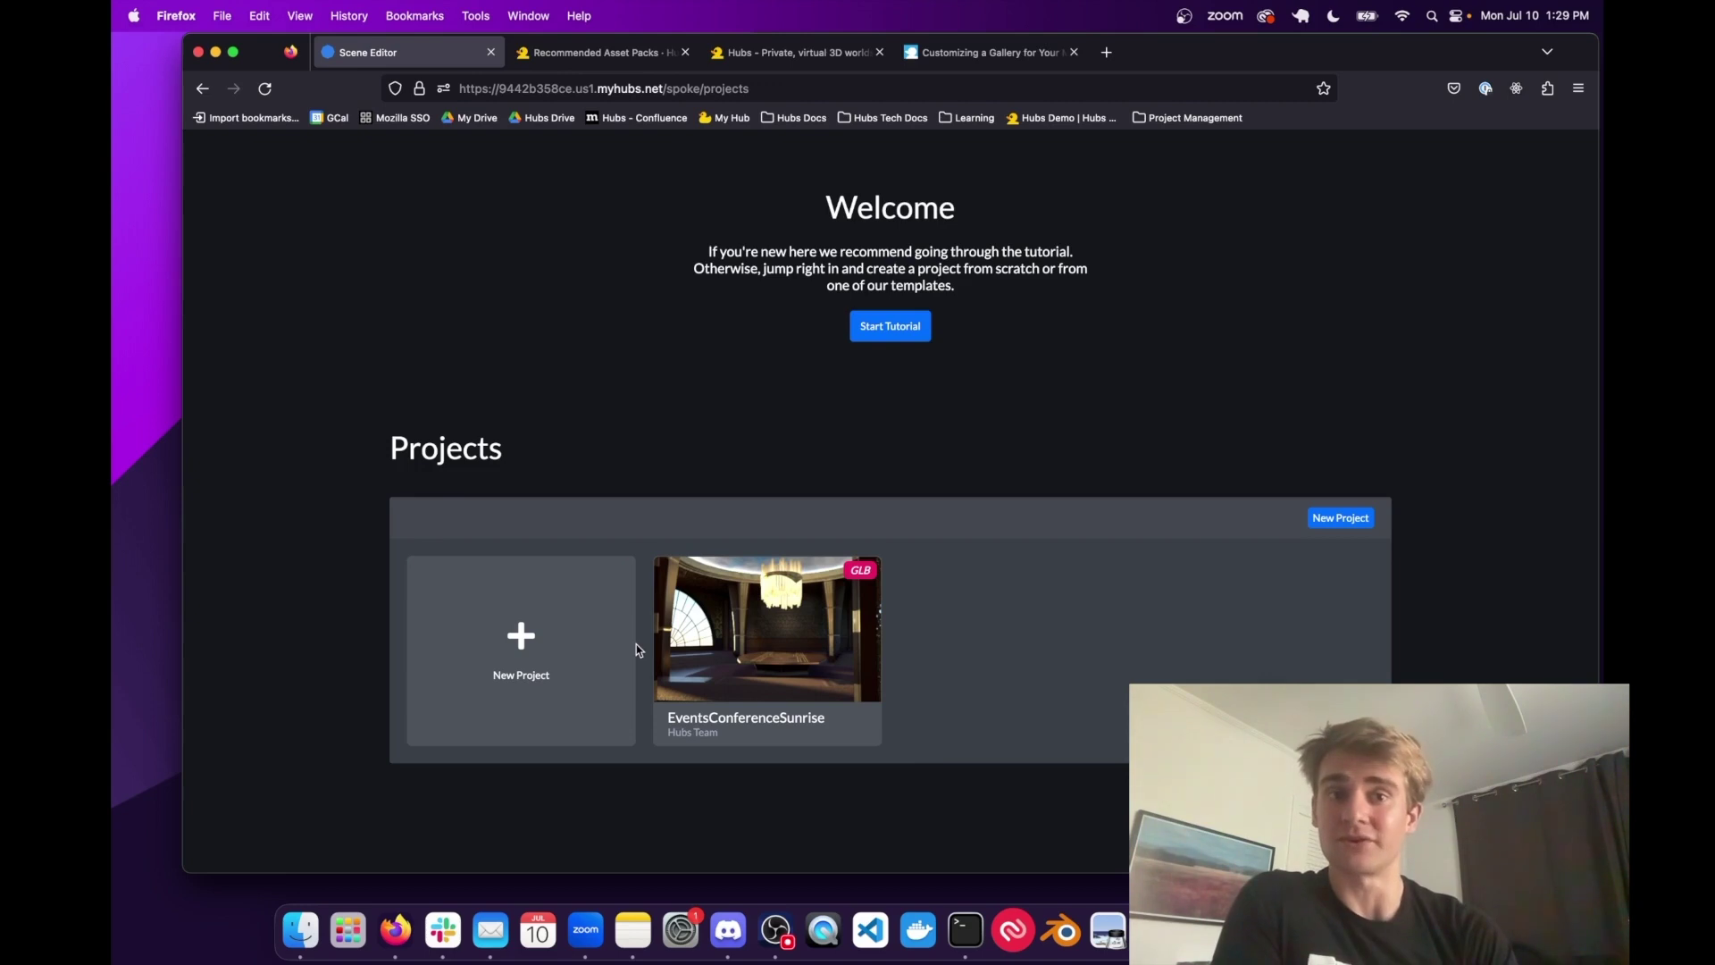
{"action": "left_click", "coordinate": [1014, 54]}
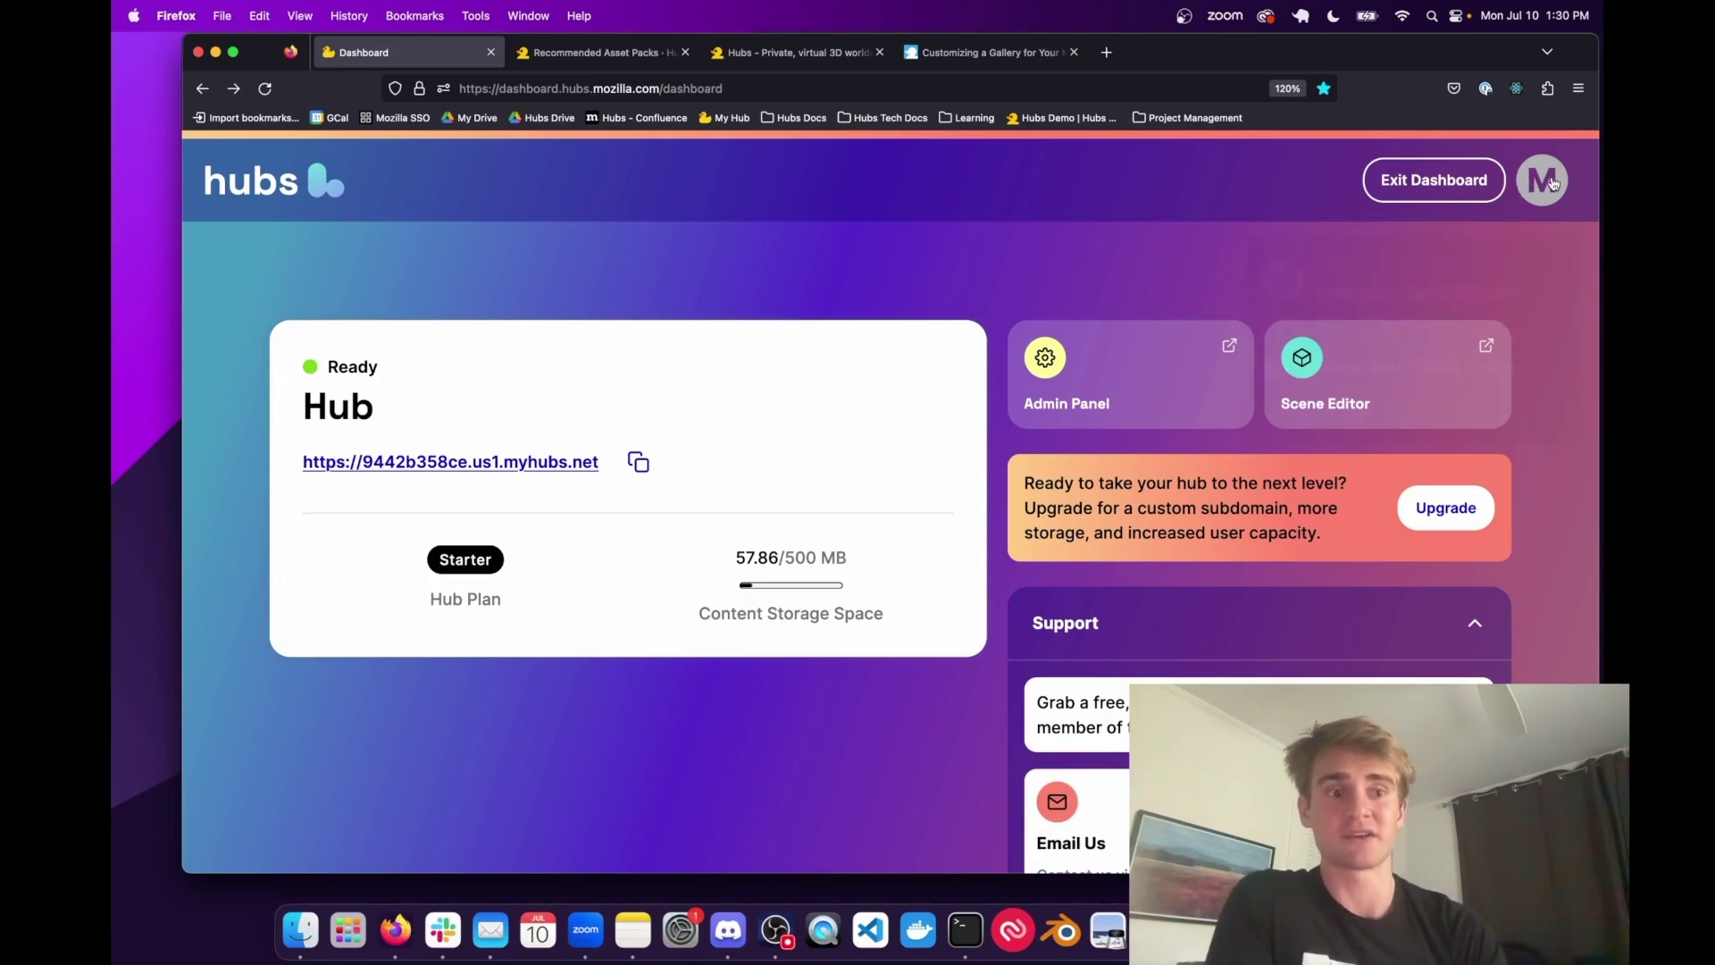
Step: Open the Firefox account management page from the dashboard's profile options
{"action": "left_click", "coordinate": [1533, 179]}
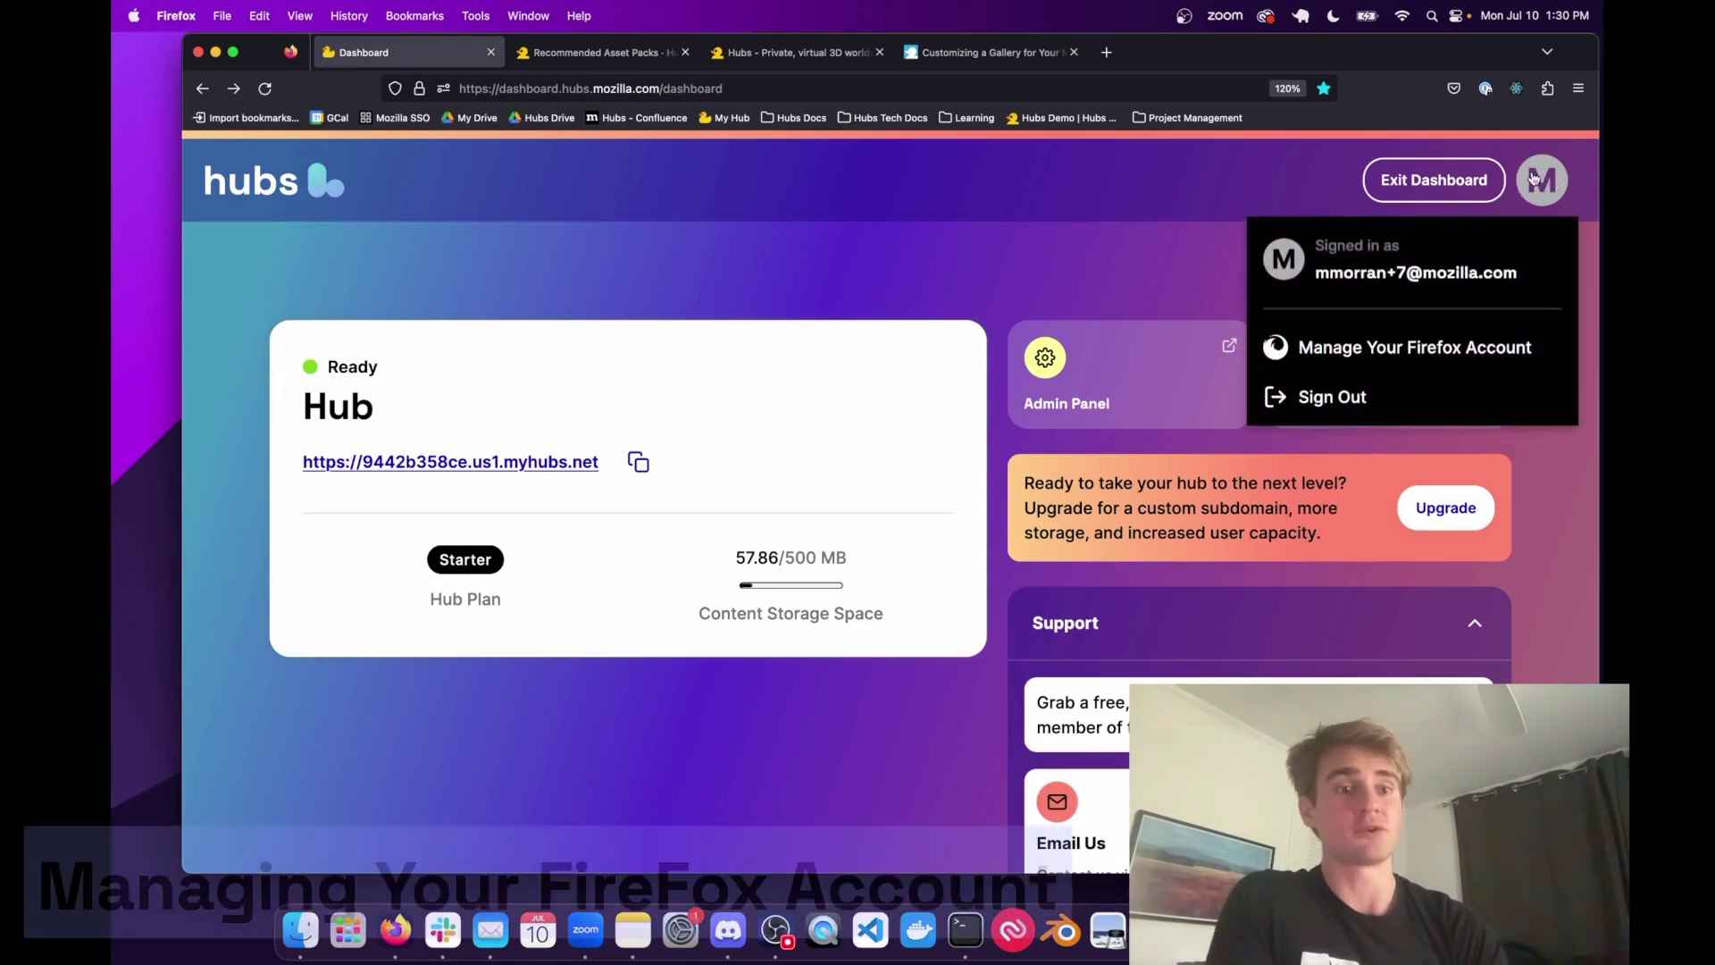
{"action": "left_click", "coordinate": [1454, 355]}
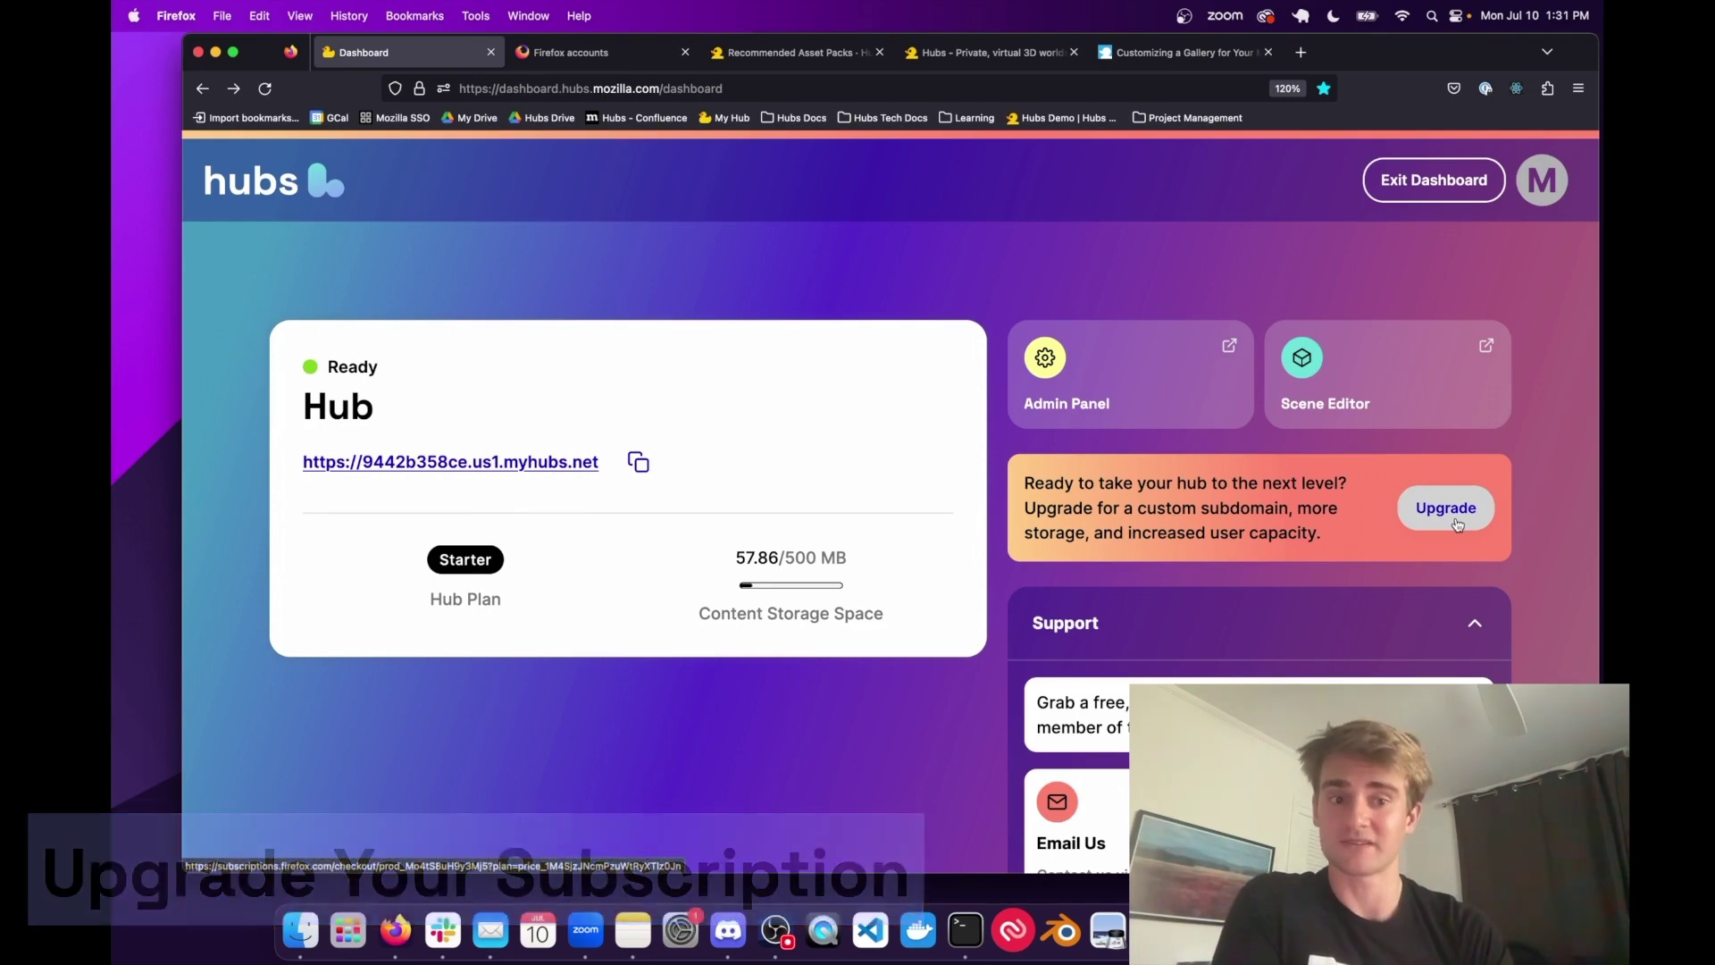
Step: Open an email draft to the Hubs team from the dashboard's Support section, and return to Firefox
{"action": "scroll", "coordinate": [1285, 348], "scroll_direction": "down", "scroll_amount": 5}
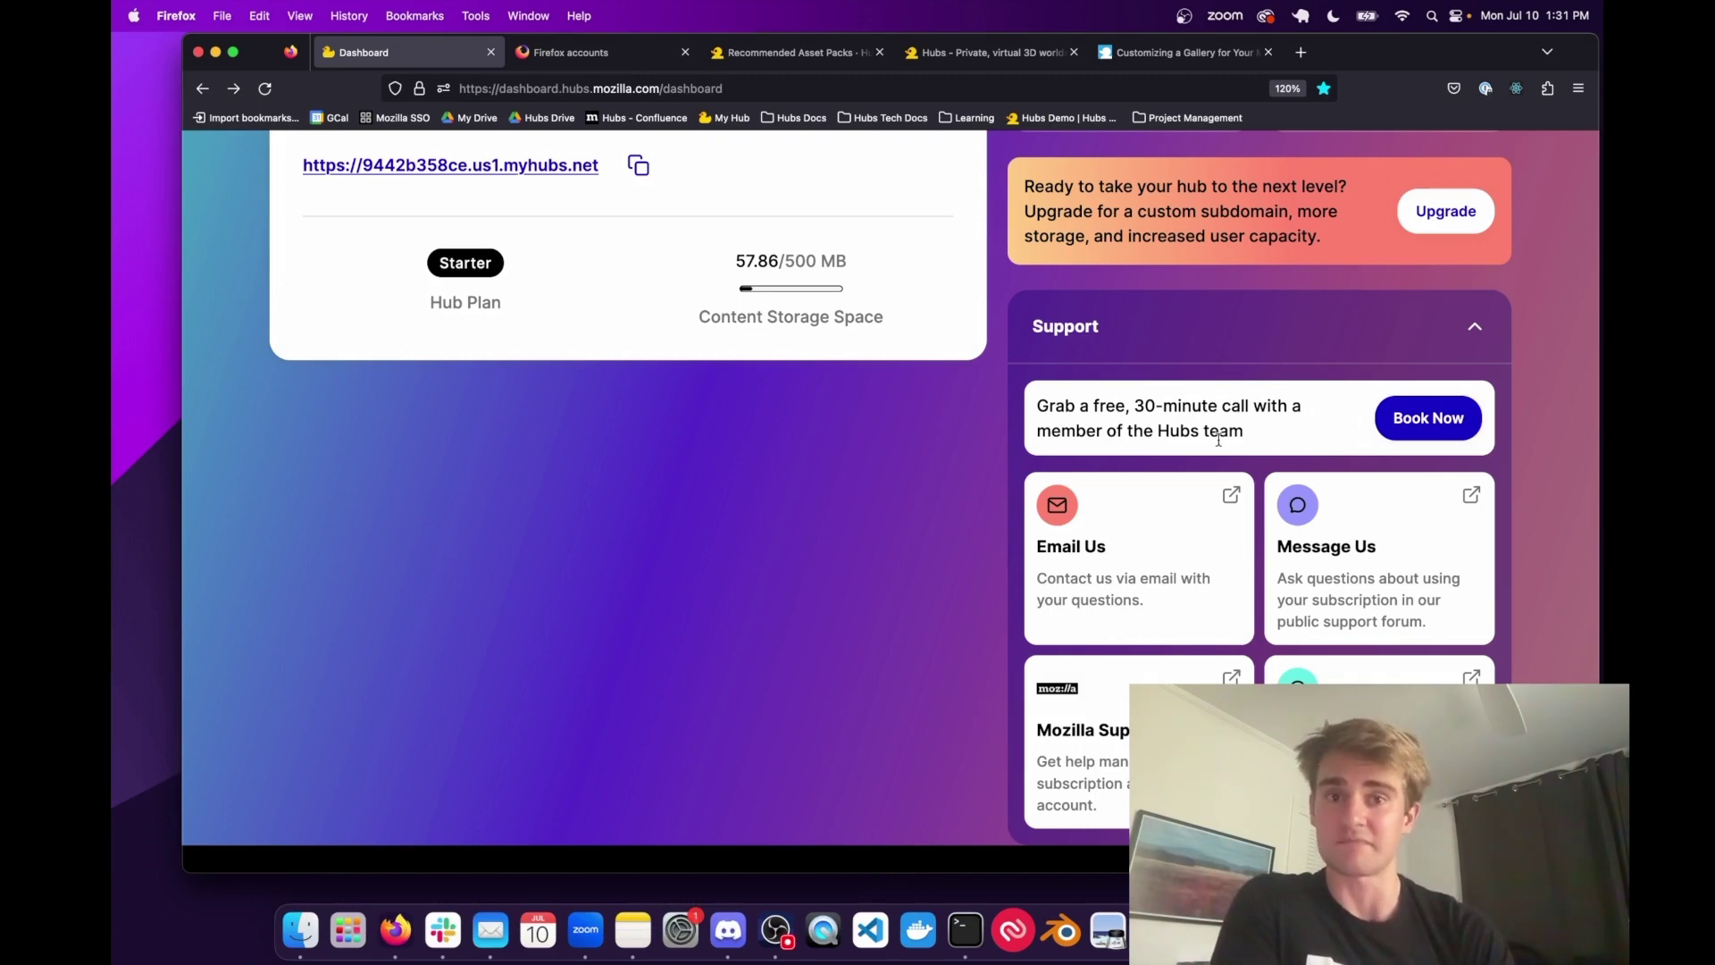
{"action": "left_click", "coordinate": [1141, 539]}
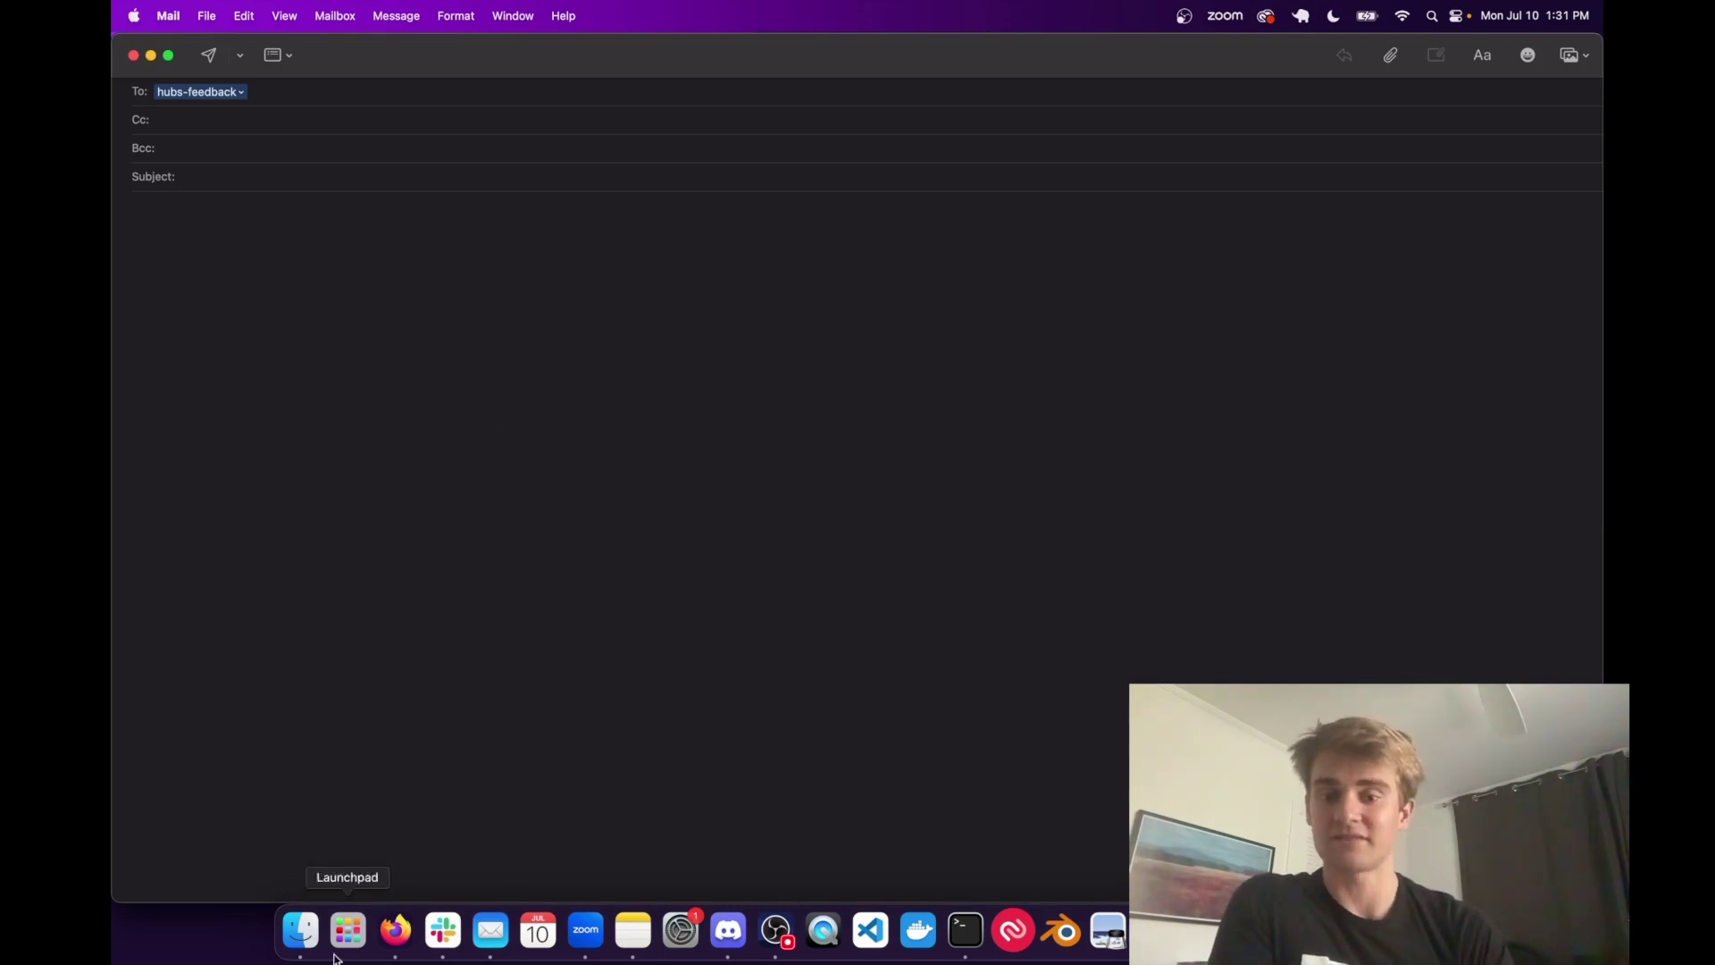
{"action": "left_click", "coordinate": [395, 930]}
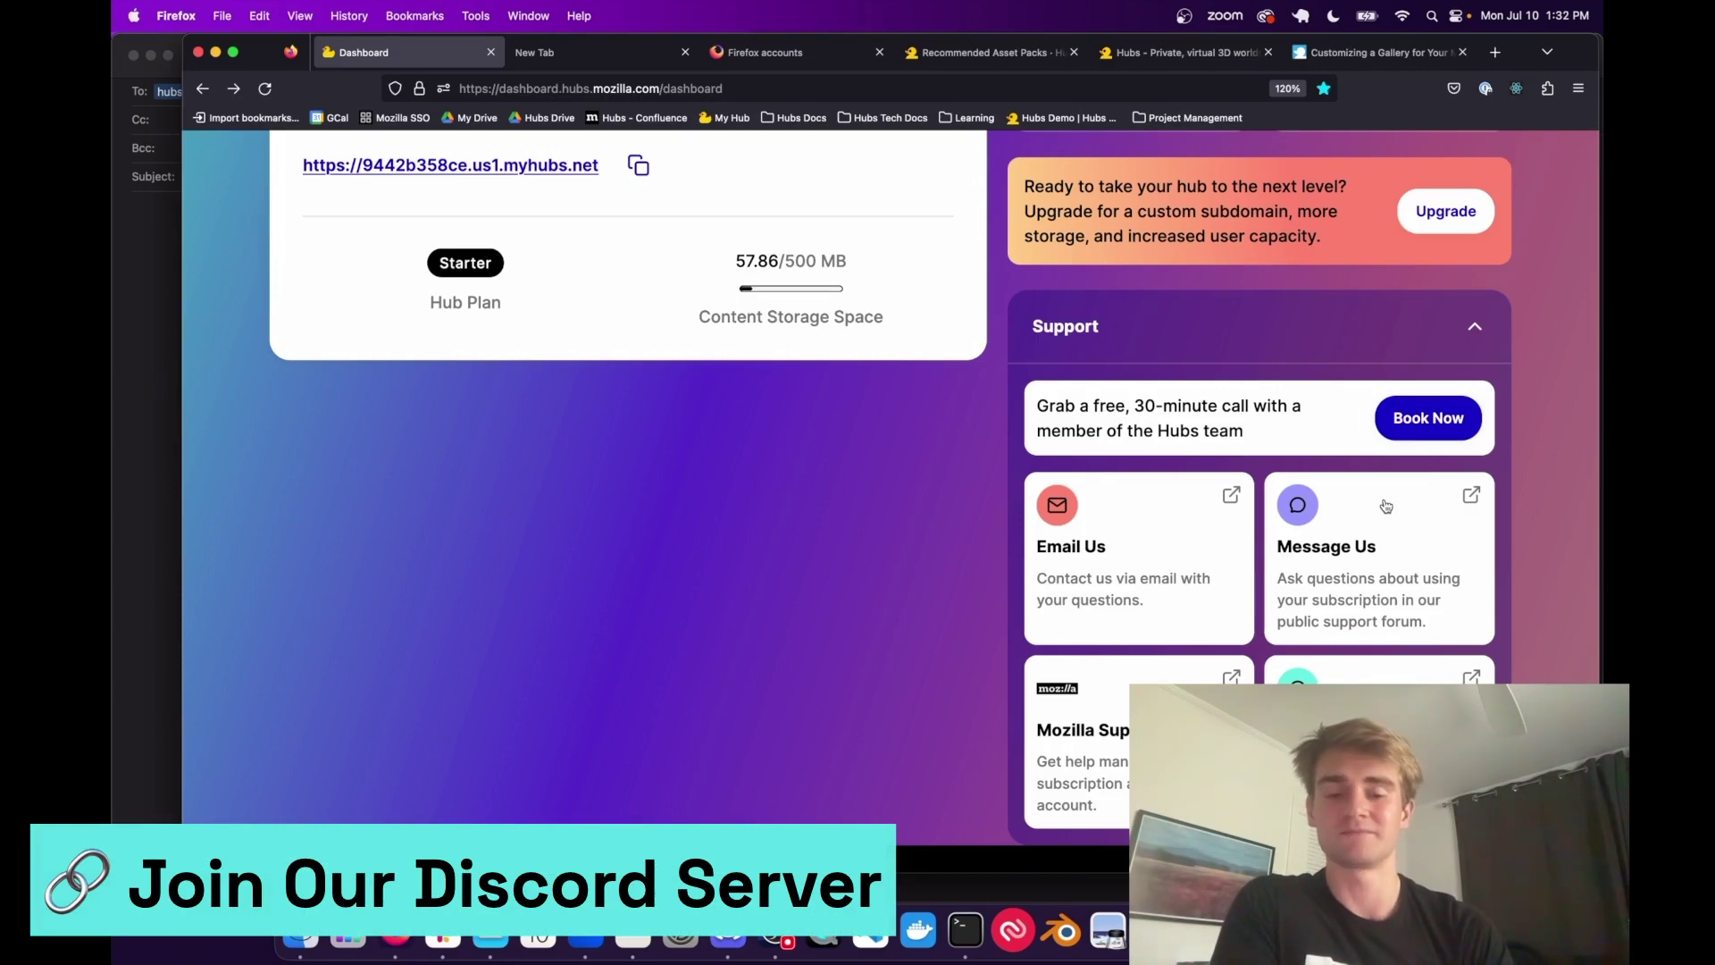
Step: Switch to Discord to view the Hubs server's subscription-help channel, and return to the dashboard's Support section in Firefox
{"action": "key", "text": "super+Tab"}
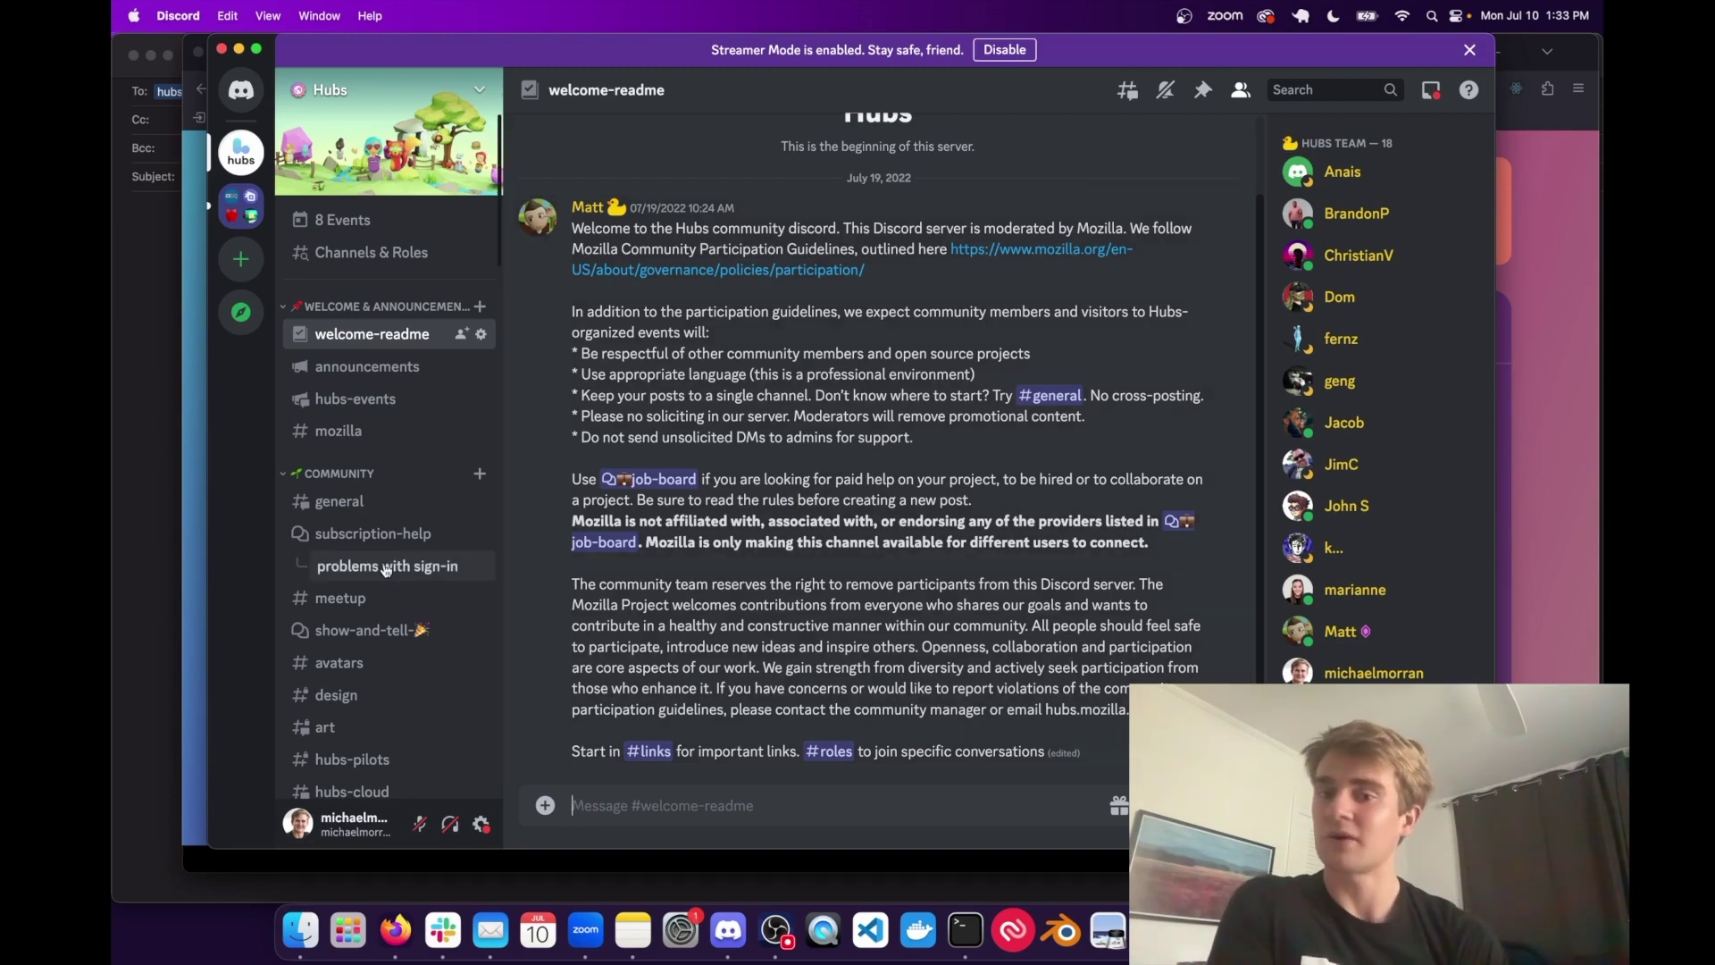
{"action": "left_click", "coordinate": [364, 536]}
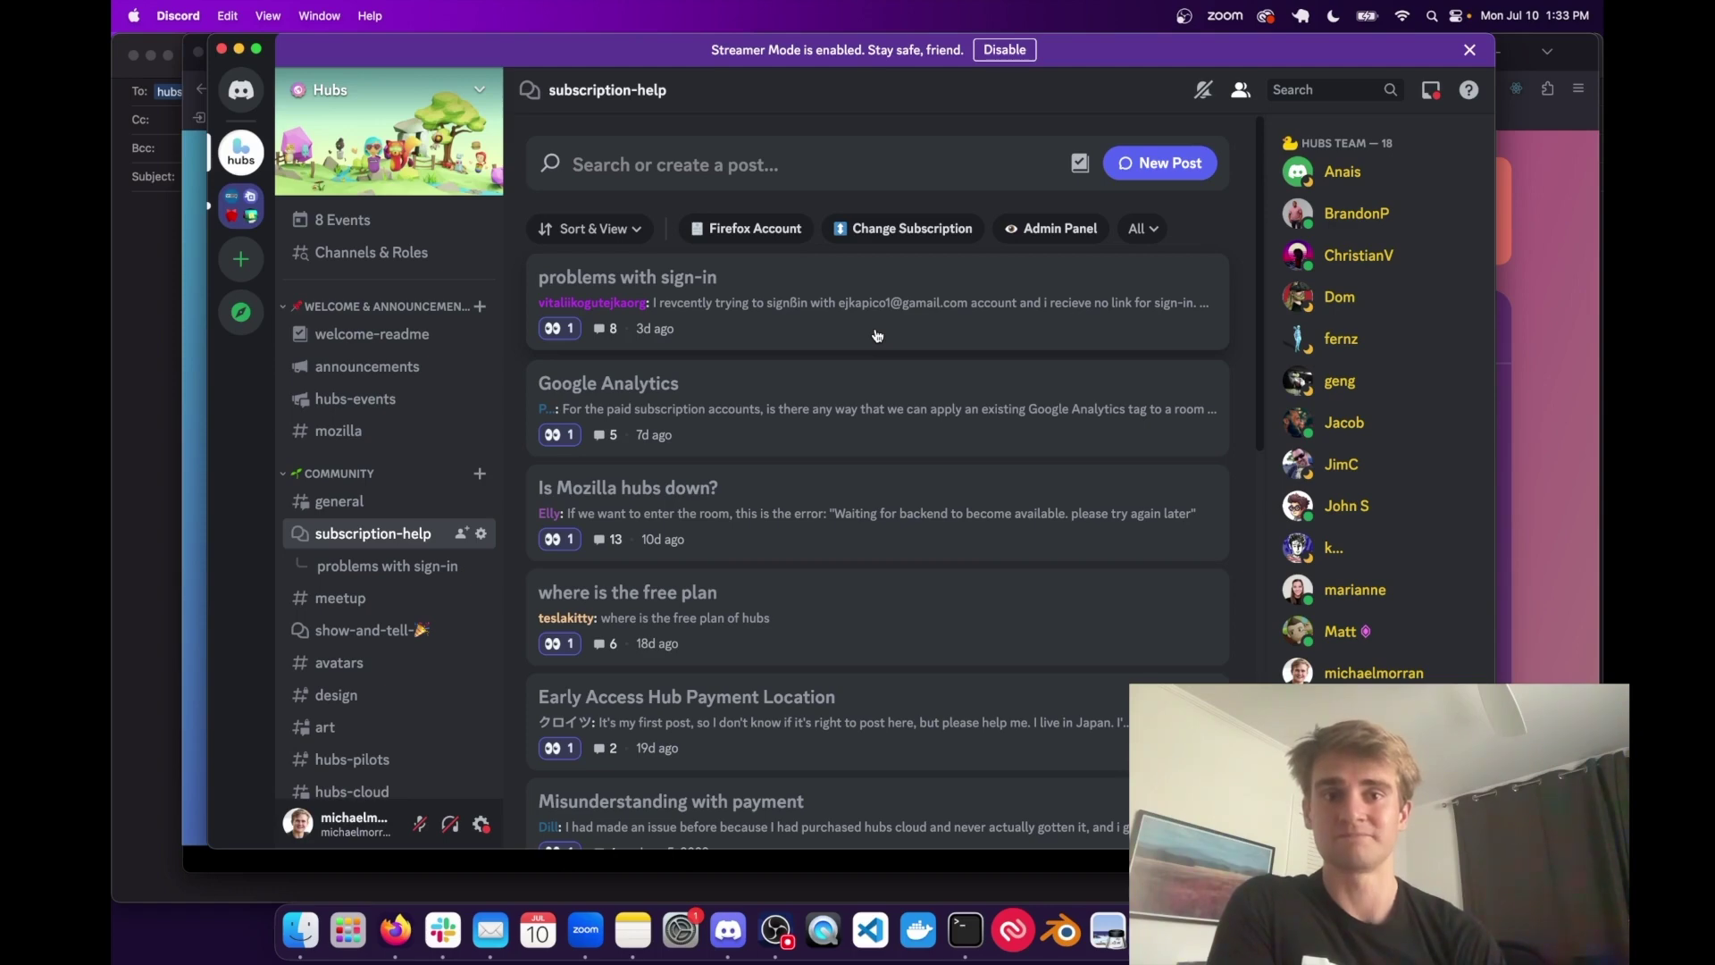
{"action": "key", "text": "super+Tab"}
{"action": "scroll", "coordinate": [1025, 721], "scroll_direction": "up", "scroll_amount": 1}
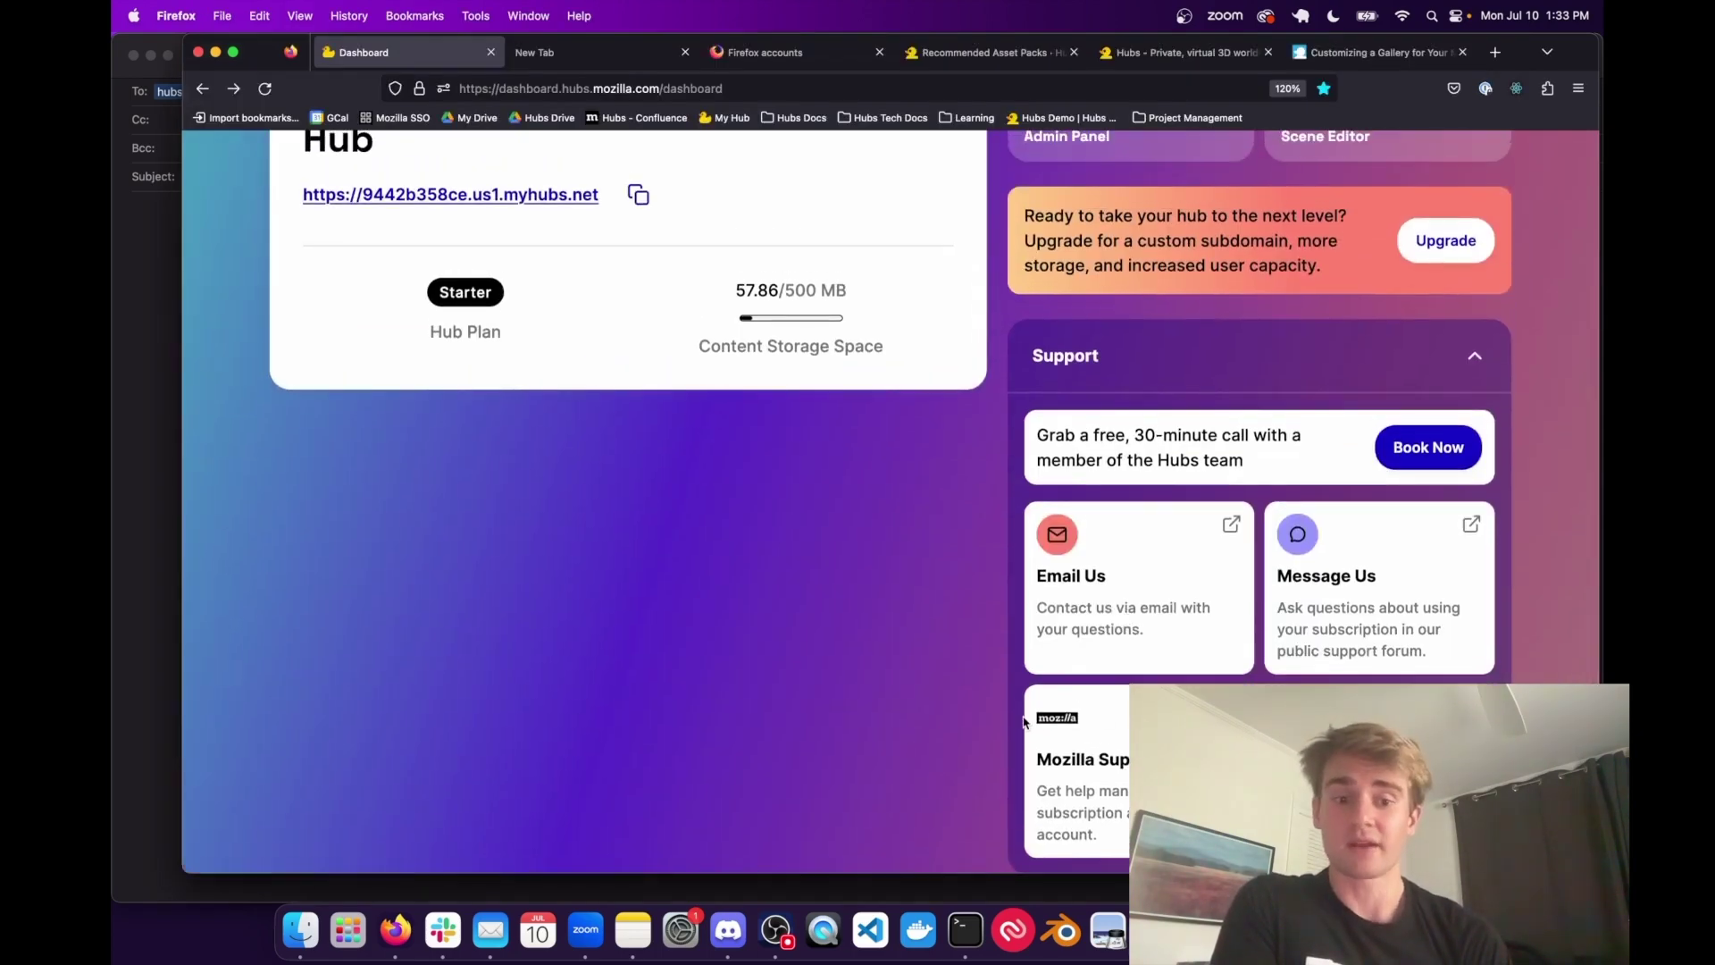
Step: Look through the Billing & Payments articles on Mozilla Support for Hubs, and return to the dashboard
{"action": "left_click", "coordinate": [1113, 777]}
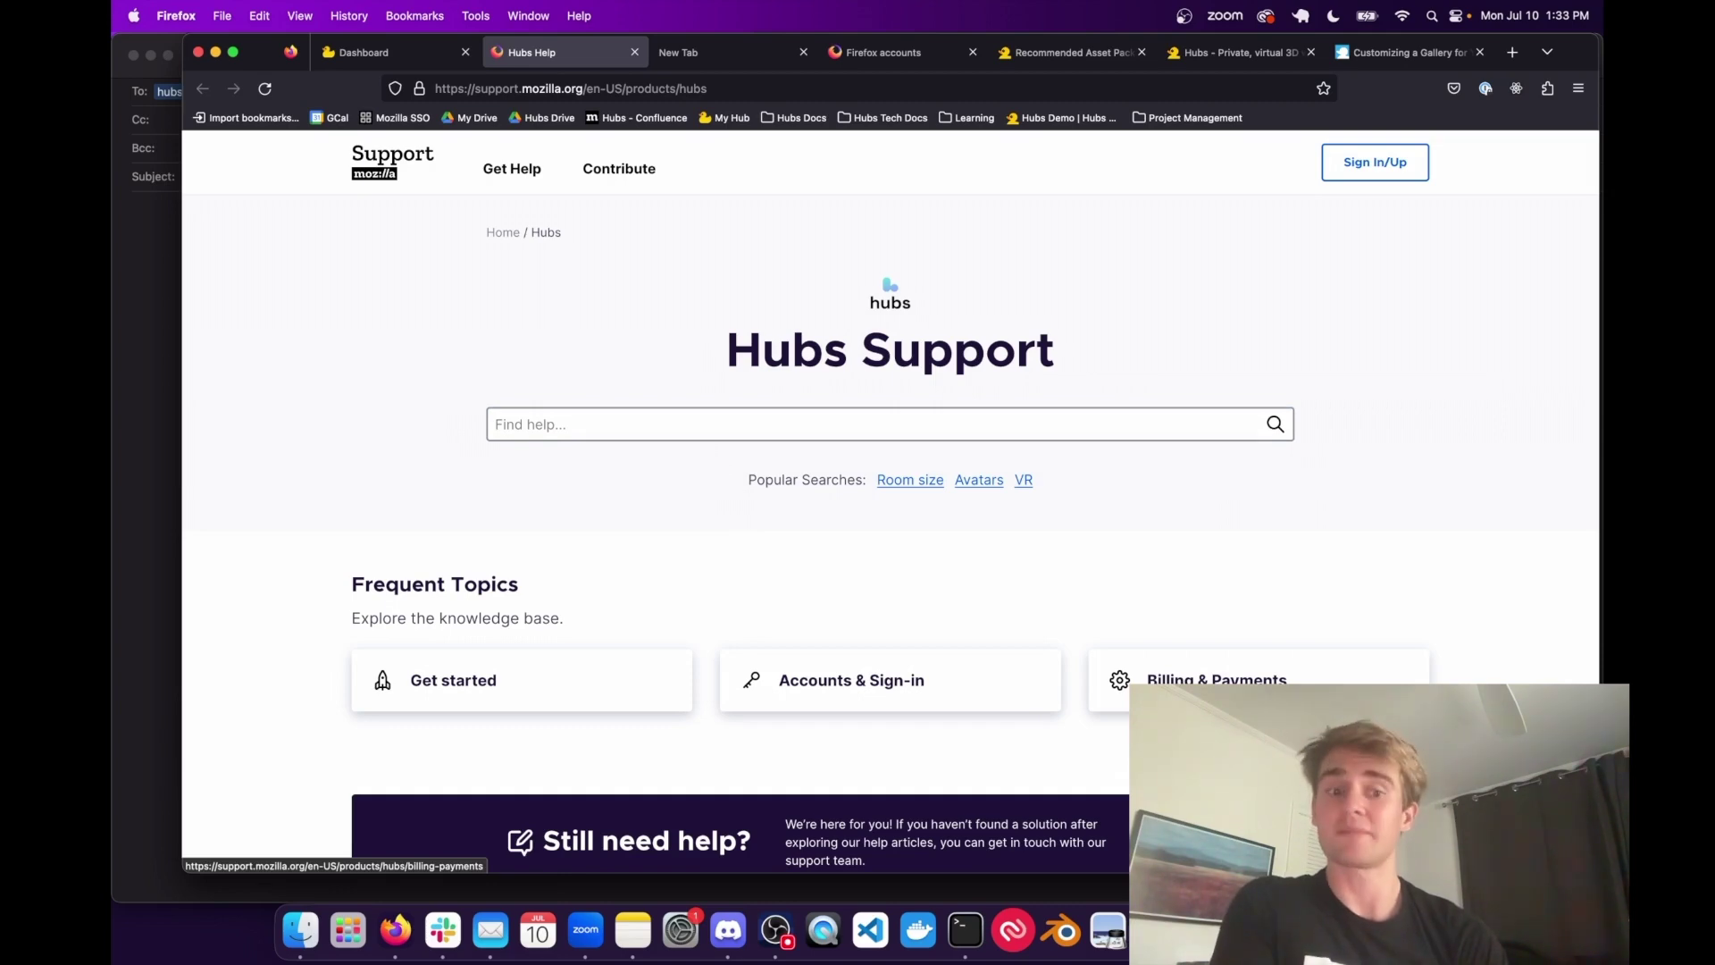
{"action": "left_click", "coordinate": [1215, 680]}
{"action": "scroll", "coordinate": [700, 604], "scroll_direction": "down", "scroll_amount": 5}
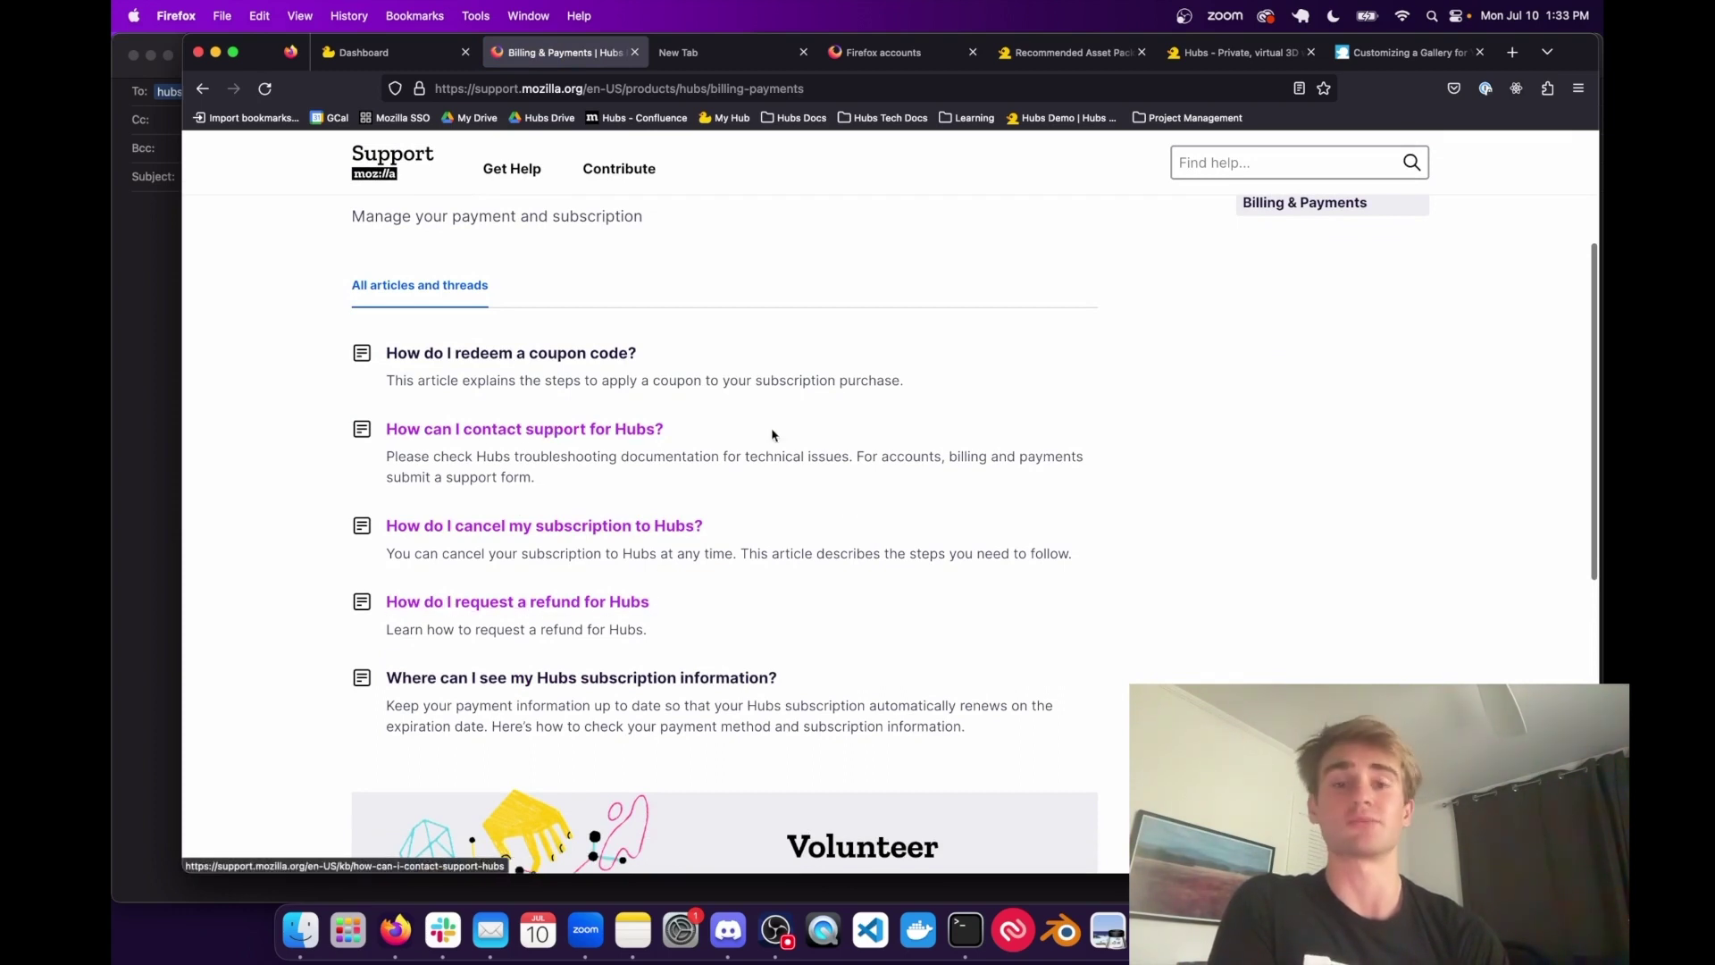
{"action": "left_click", "coordinate": [314, 47]}
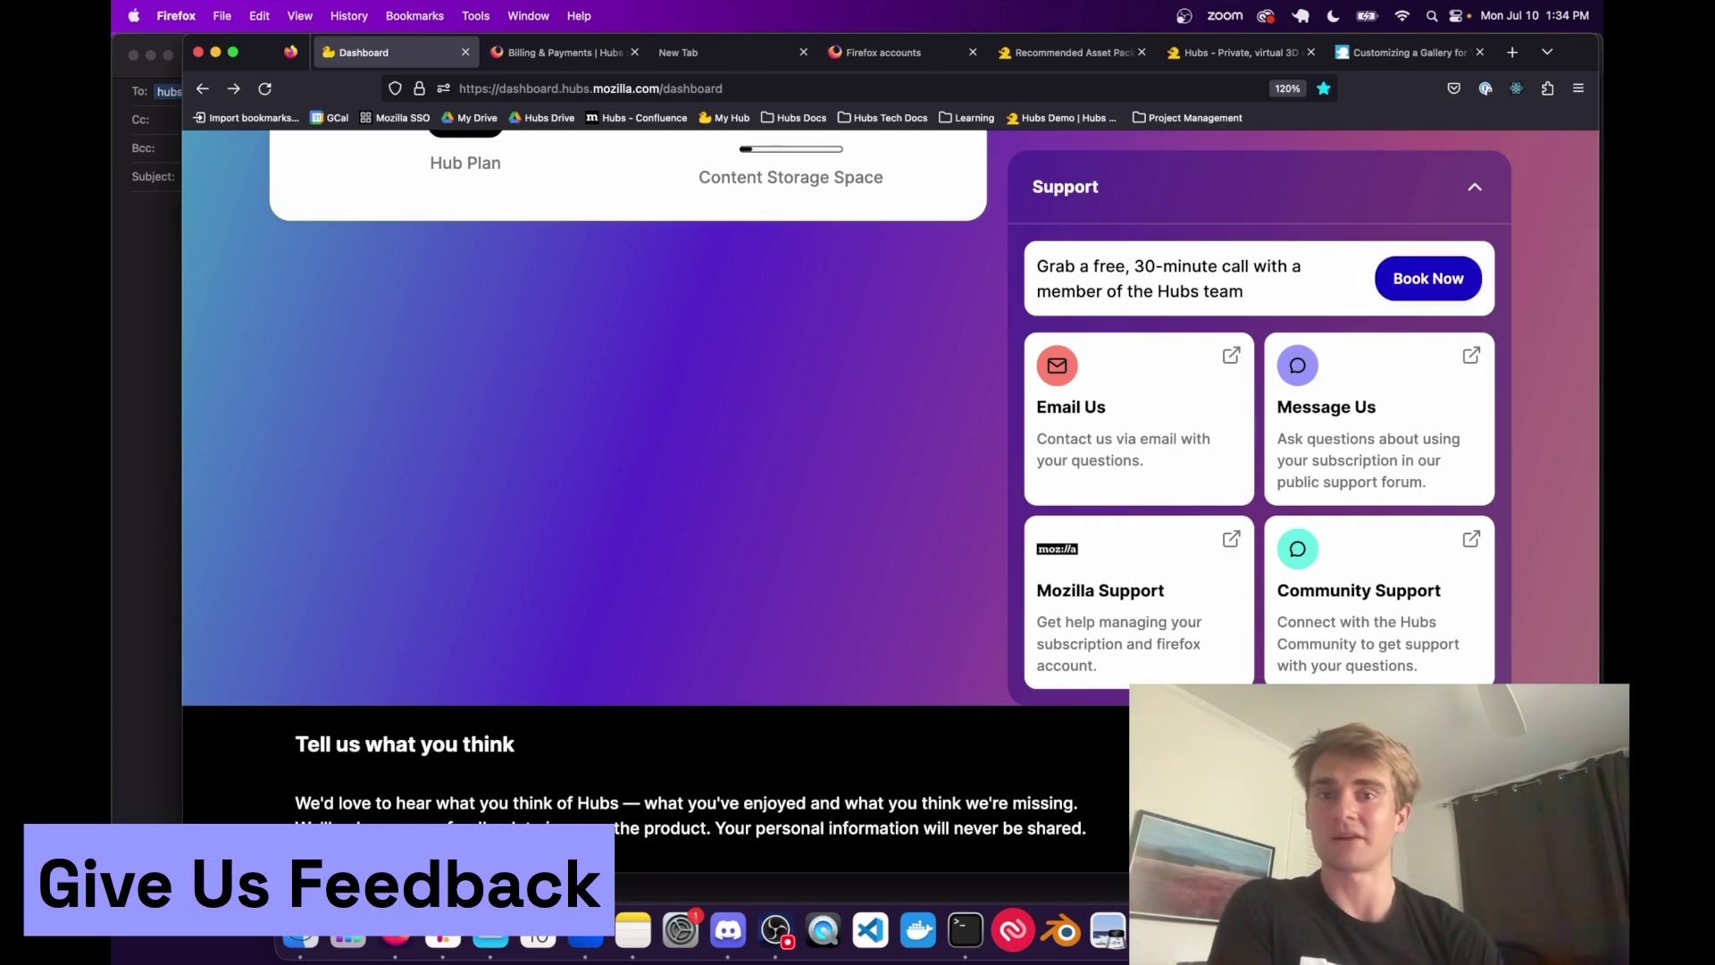
Step: Open the Hubs ideas page on Mozilla Connect from the dashboard's feedback section, and return to the dashboard
{"action": "left_click", "coordinate": [1295, 804]}
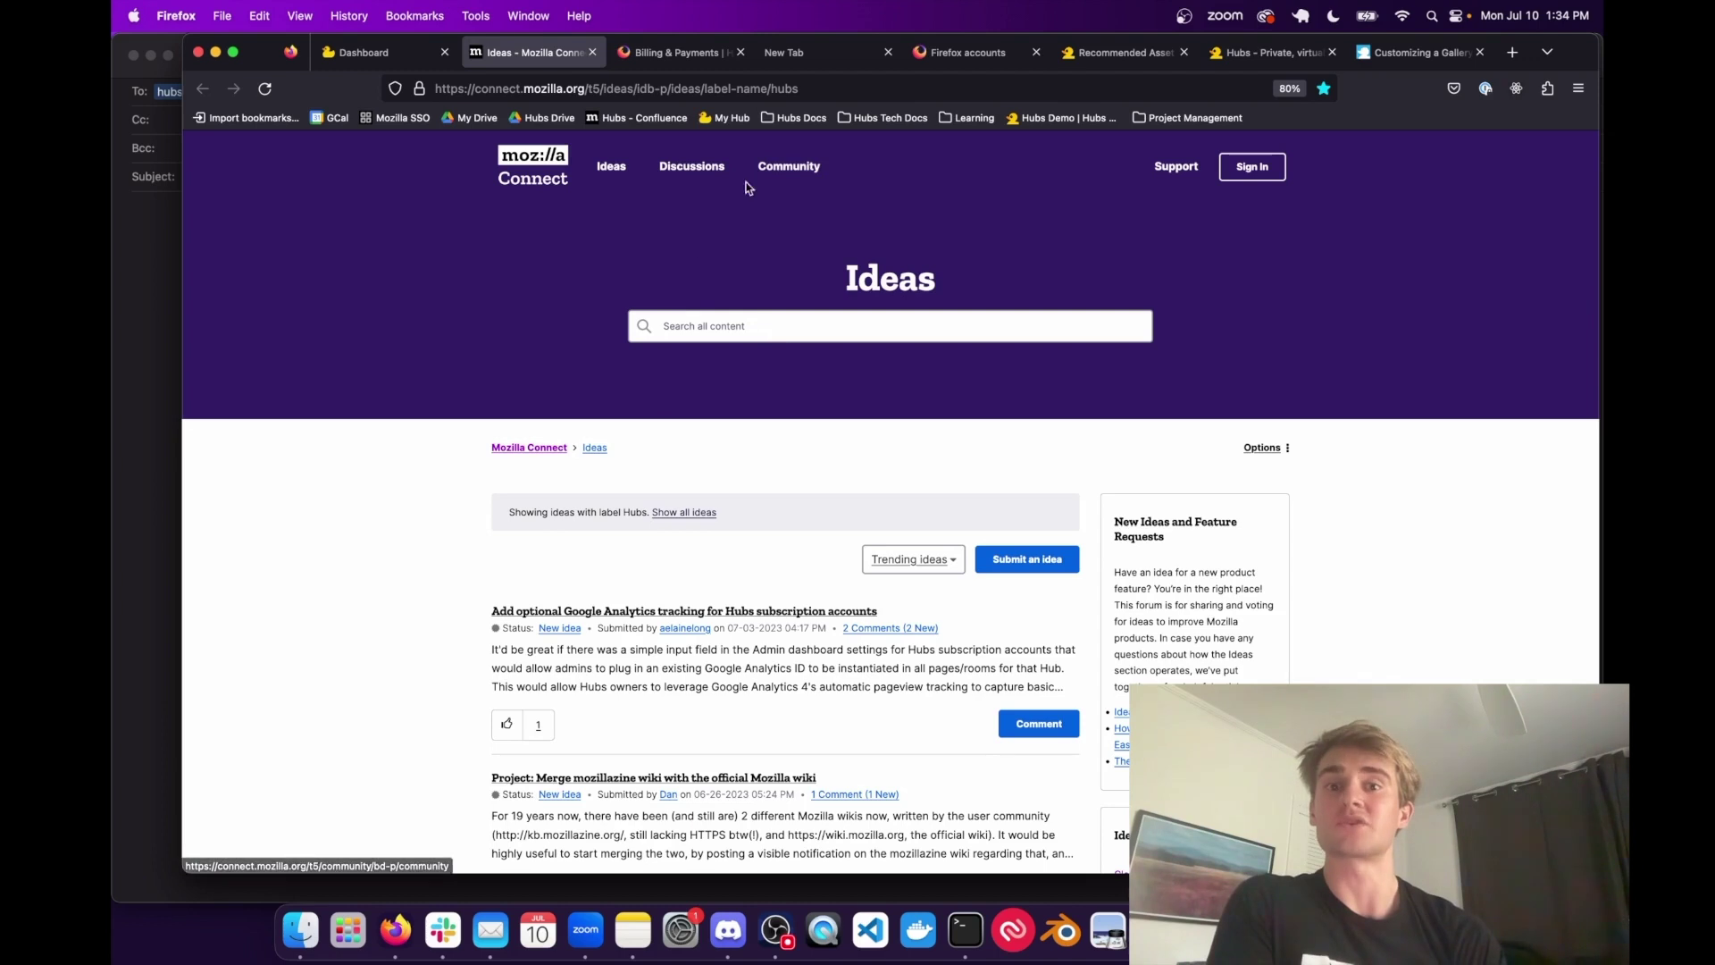
{"action": "scroll", "coordinate": [773, 605], "scroll_direction": "down", "scroll_amount": 2}
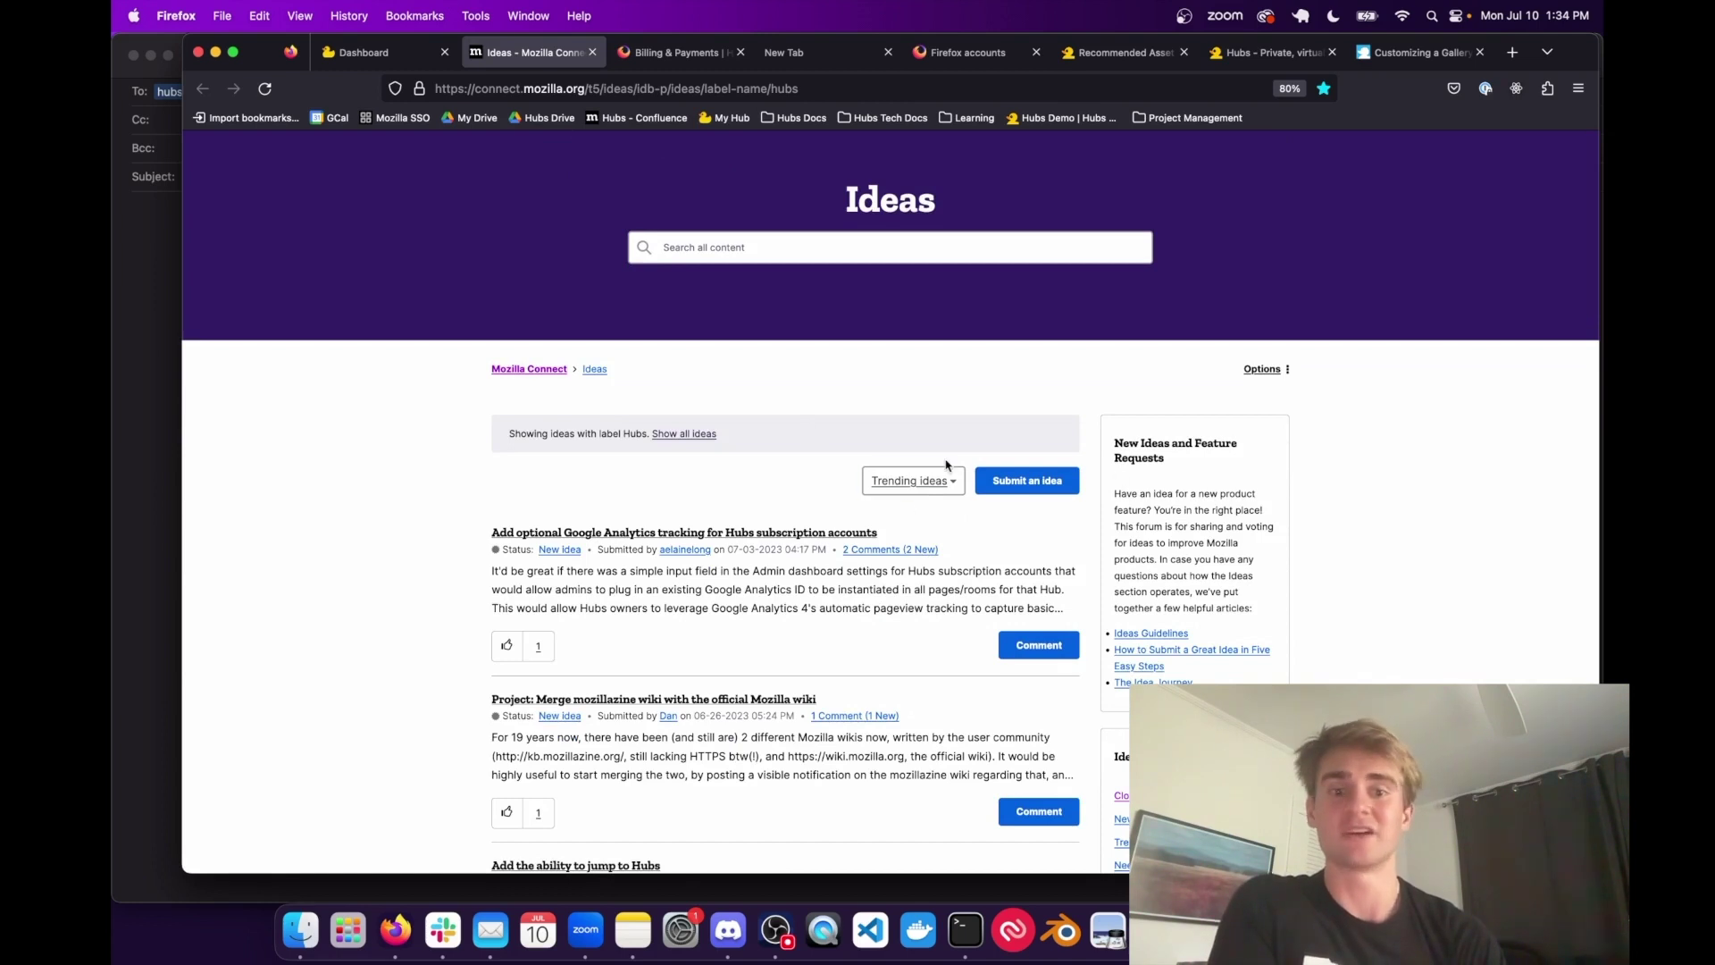
{"action": "key", "text": "ctrl+shift+Tab"}
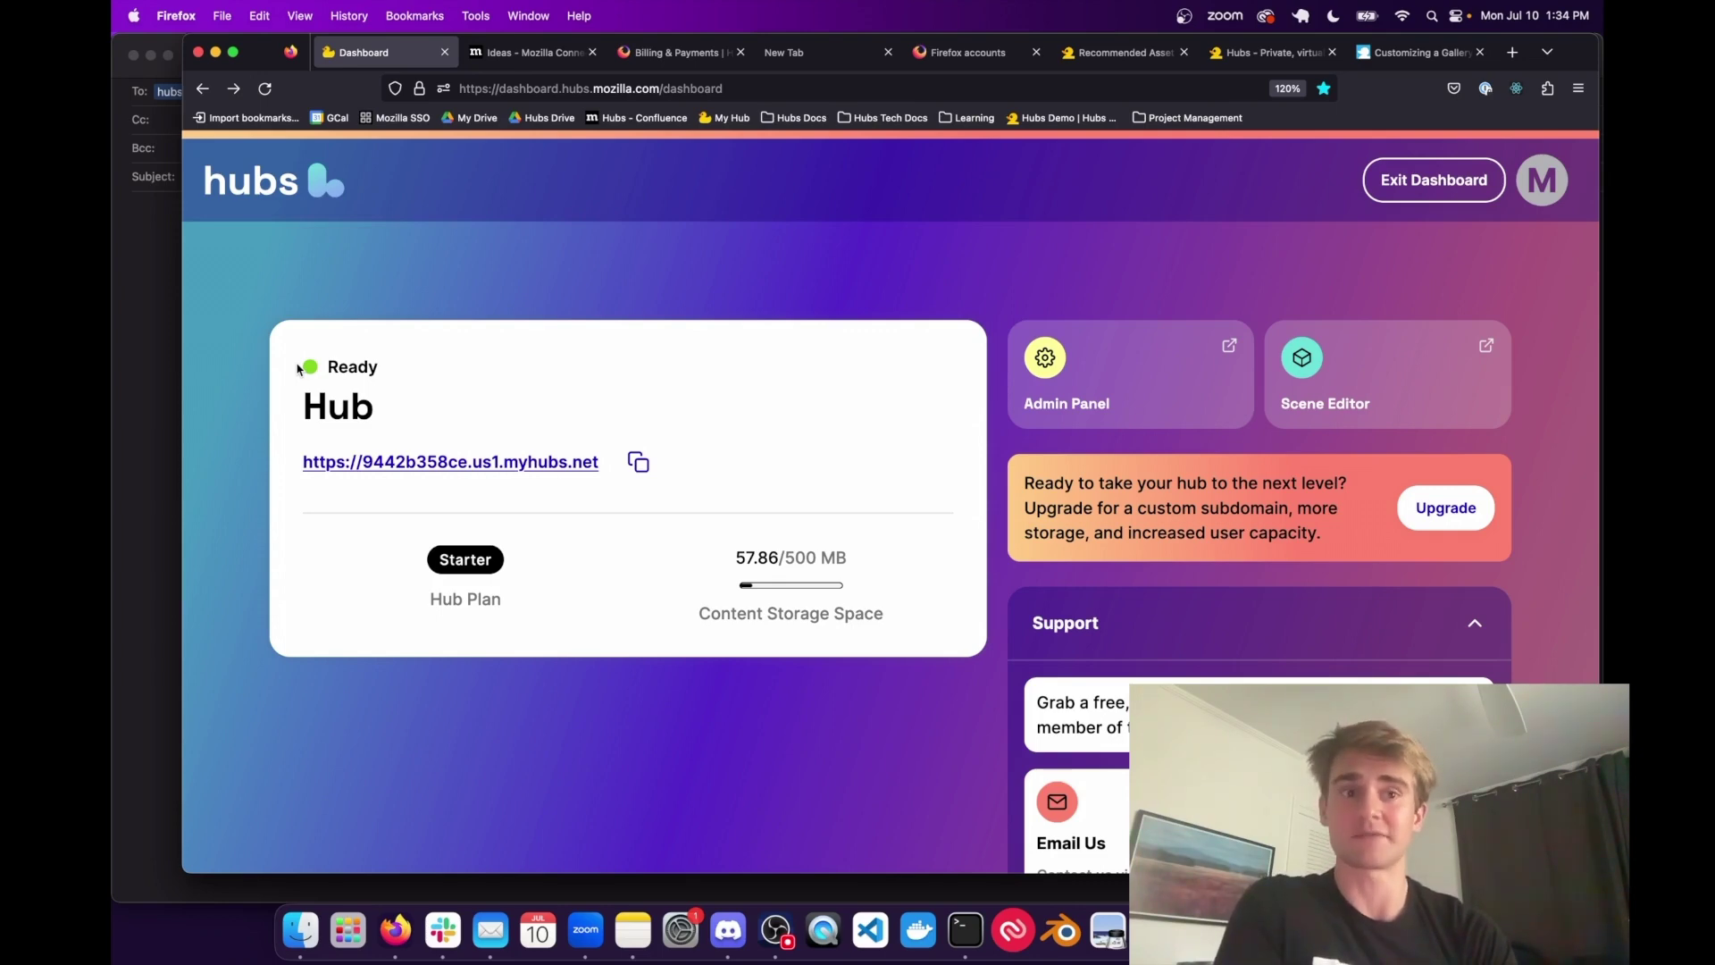
Step: Browse the posts on the Hubs Creator Labs blog
{"action": "left_click", "coordinate": [1385, 55]}
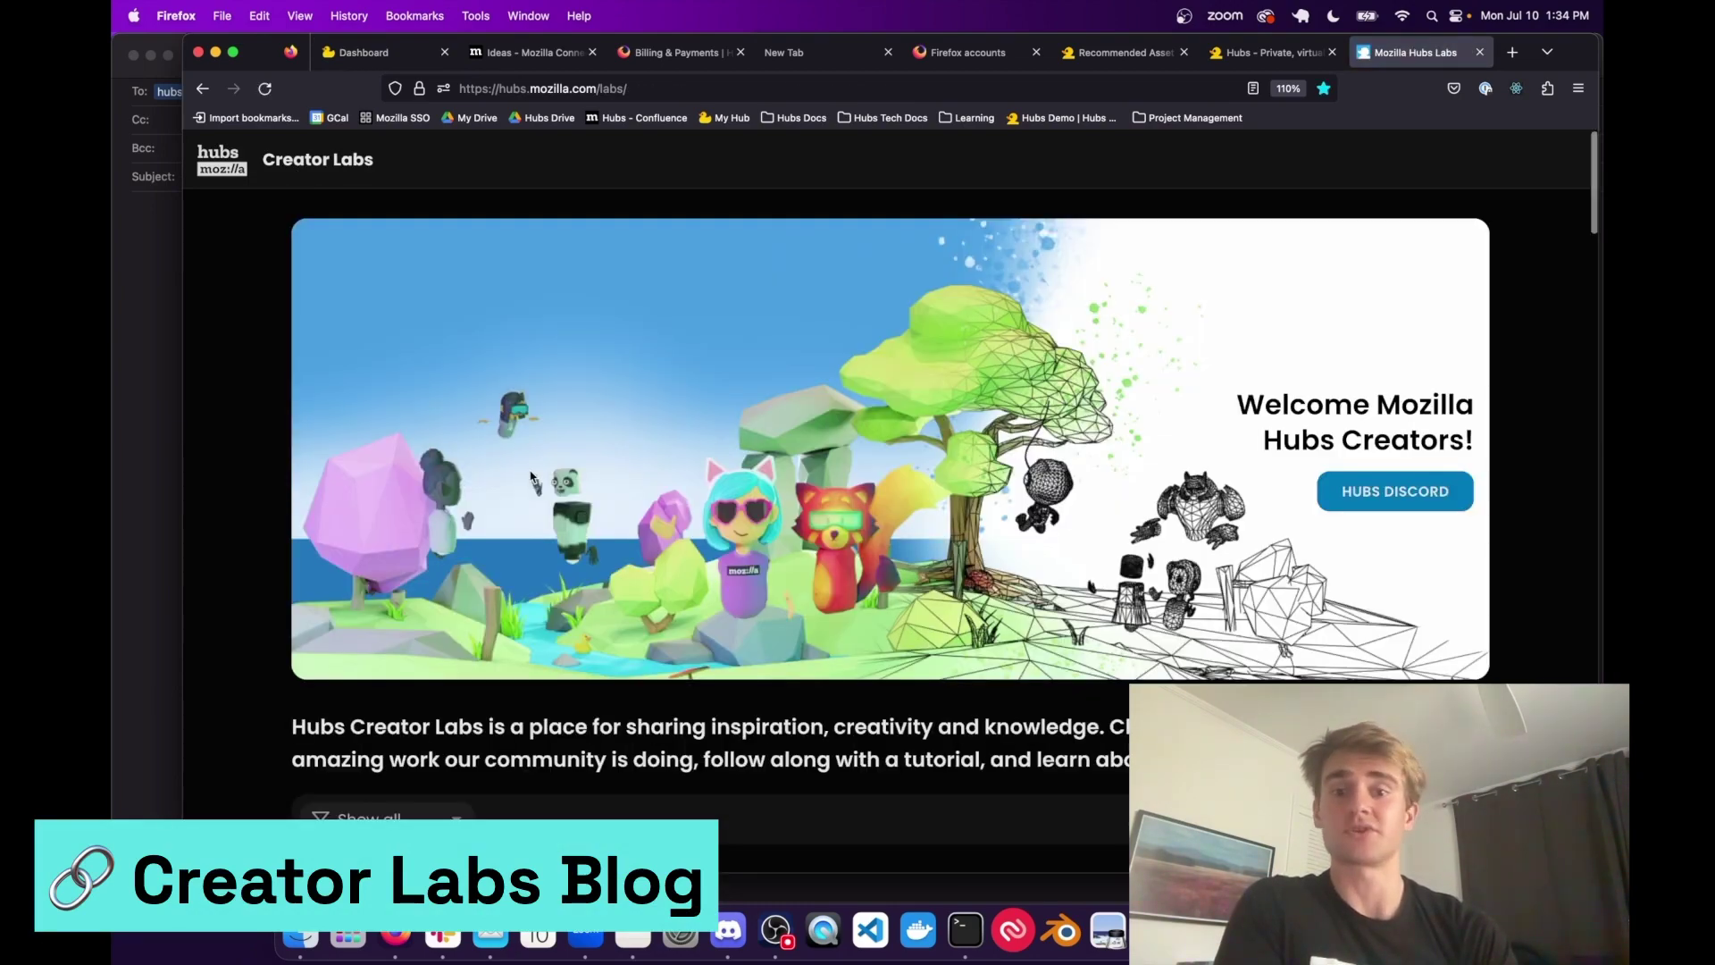
{"action": "scroll", "coordinate": [524, 613], "scroll_direction": "down", "scroll_amount": 5}
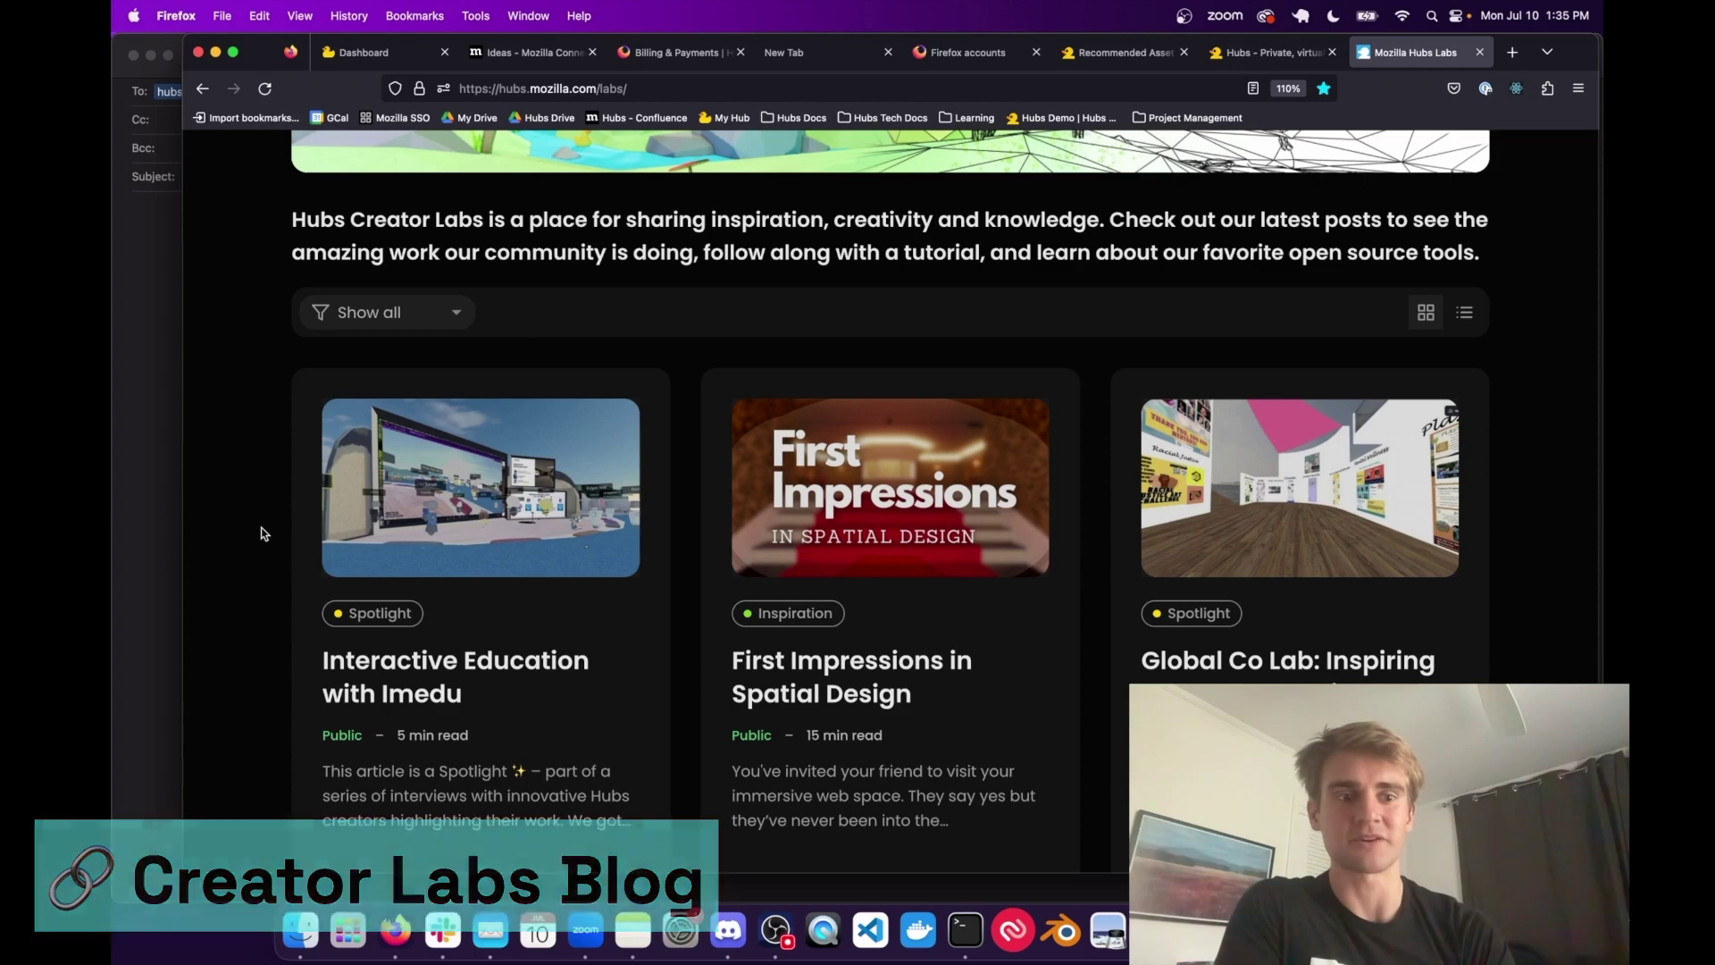
{"action": "scroll", "coordinate": [261, 533], "scroll_direction": "down", "scroll_amount": 5}
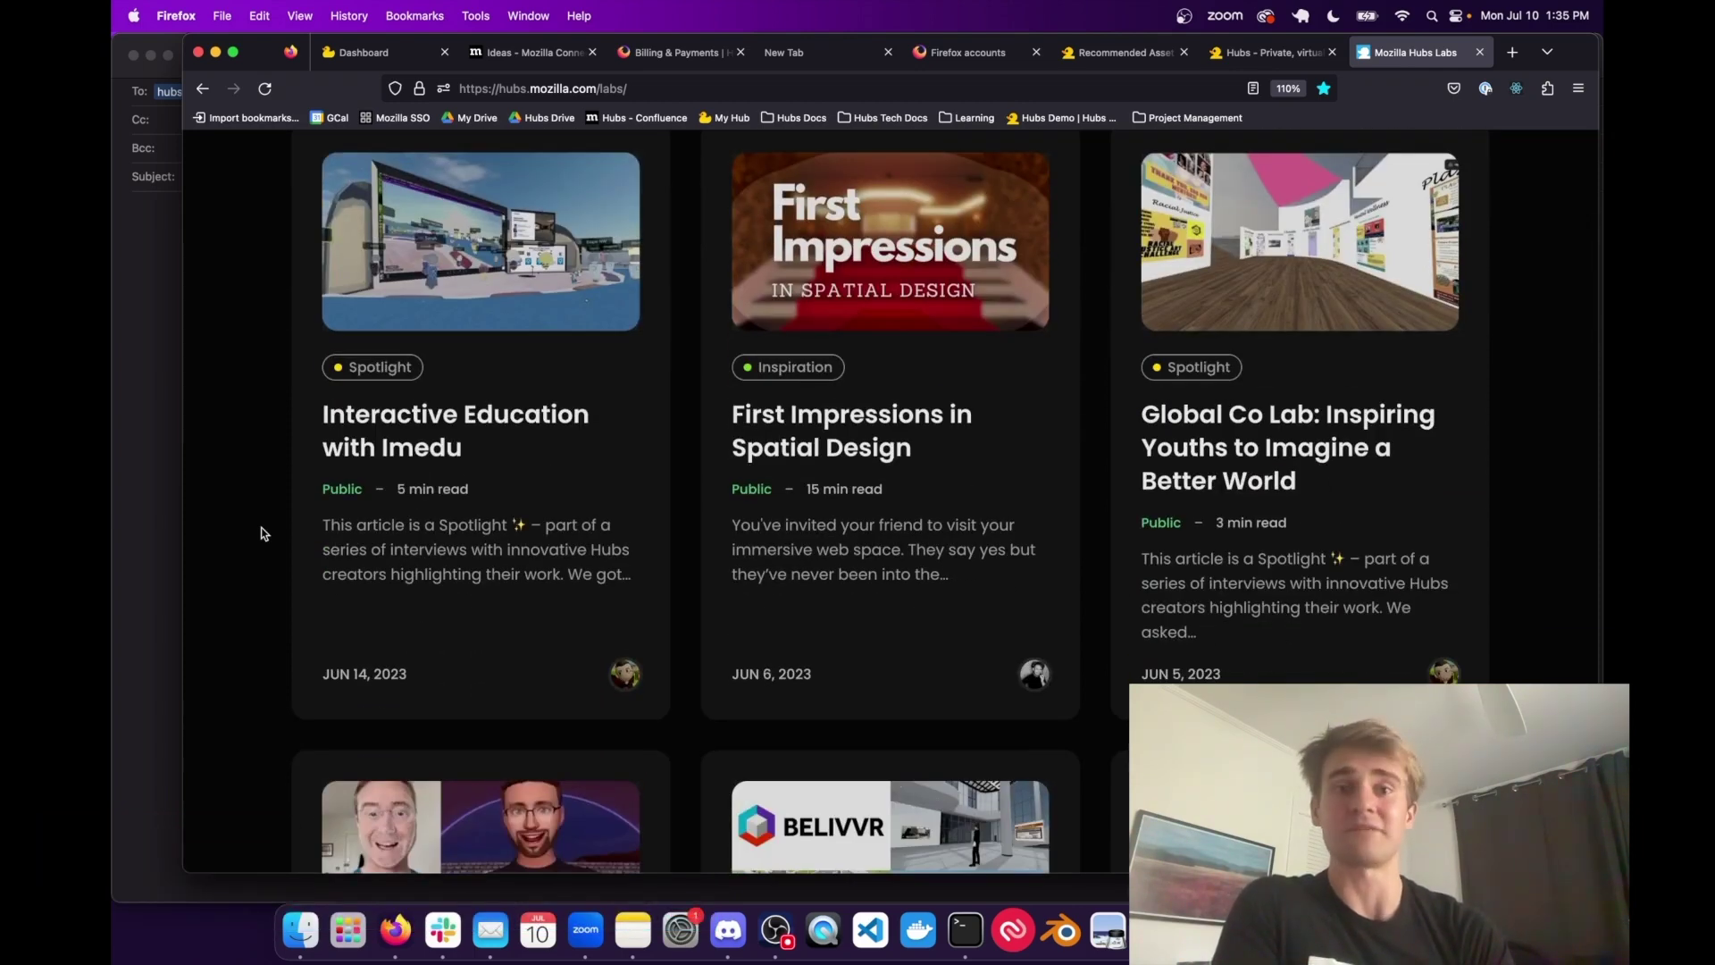
{"action": "key", "text": "super+Tab"}
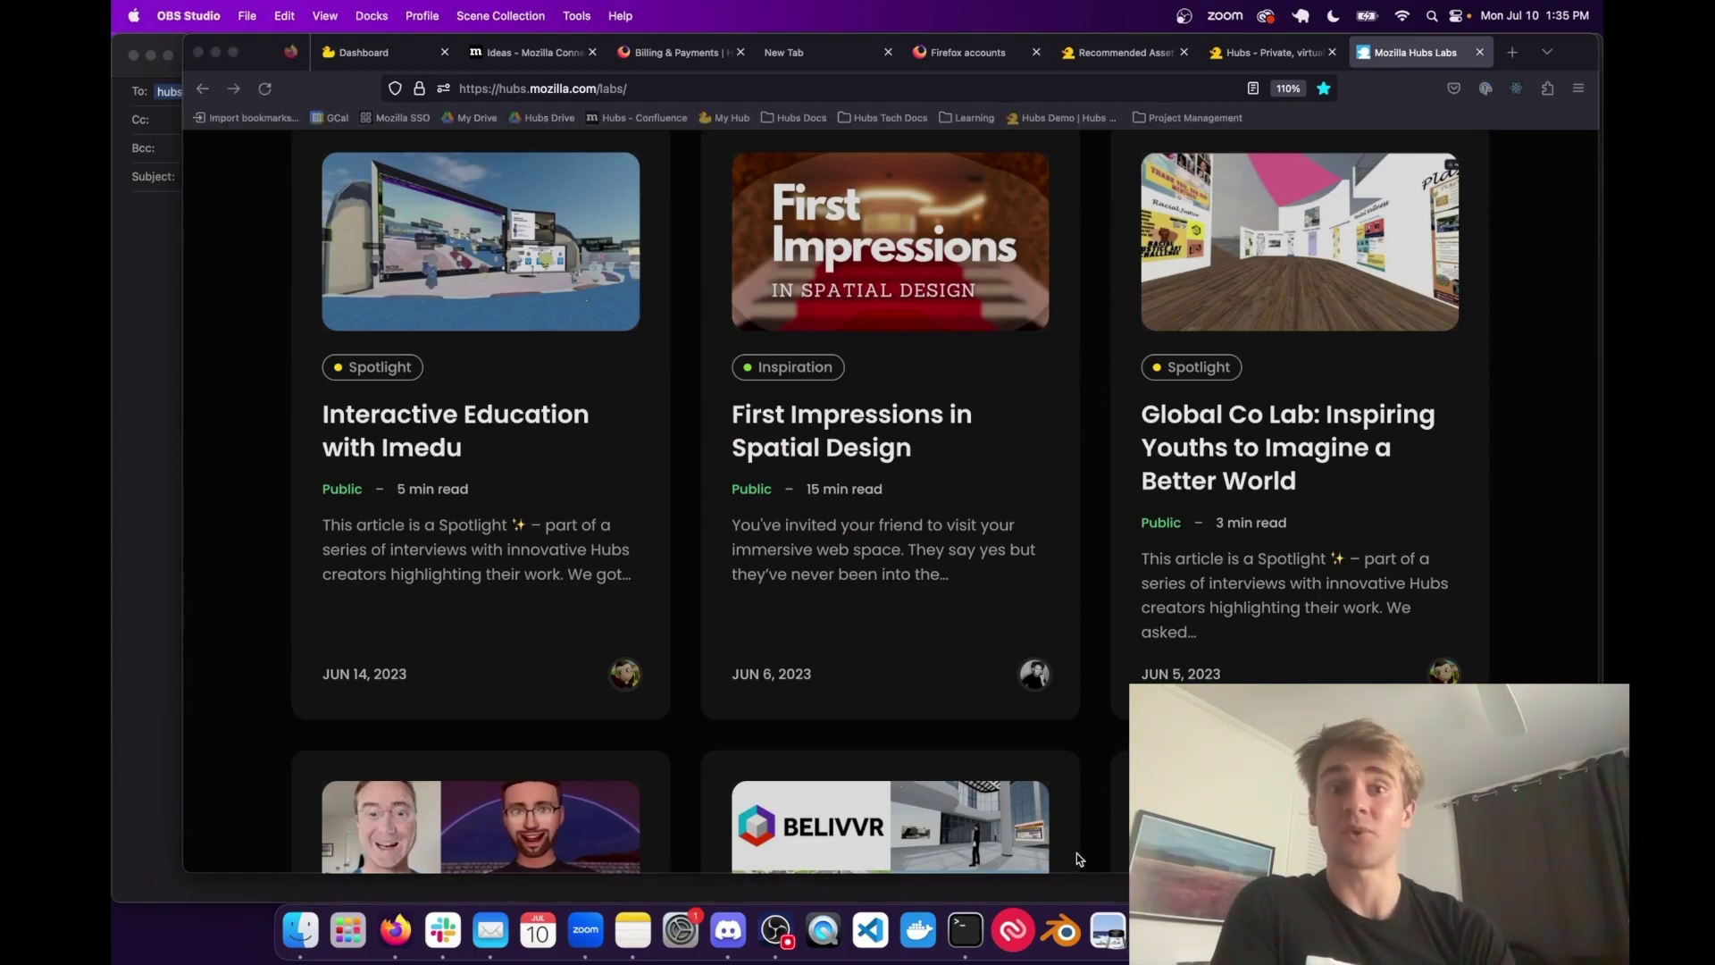